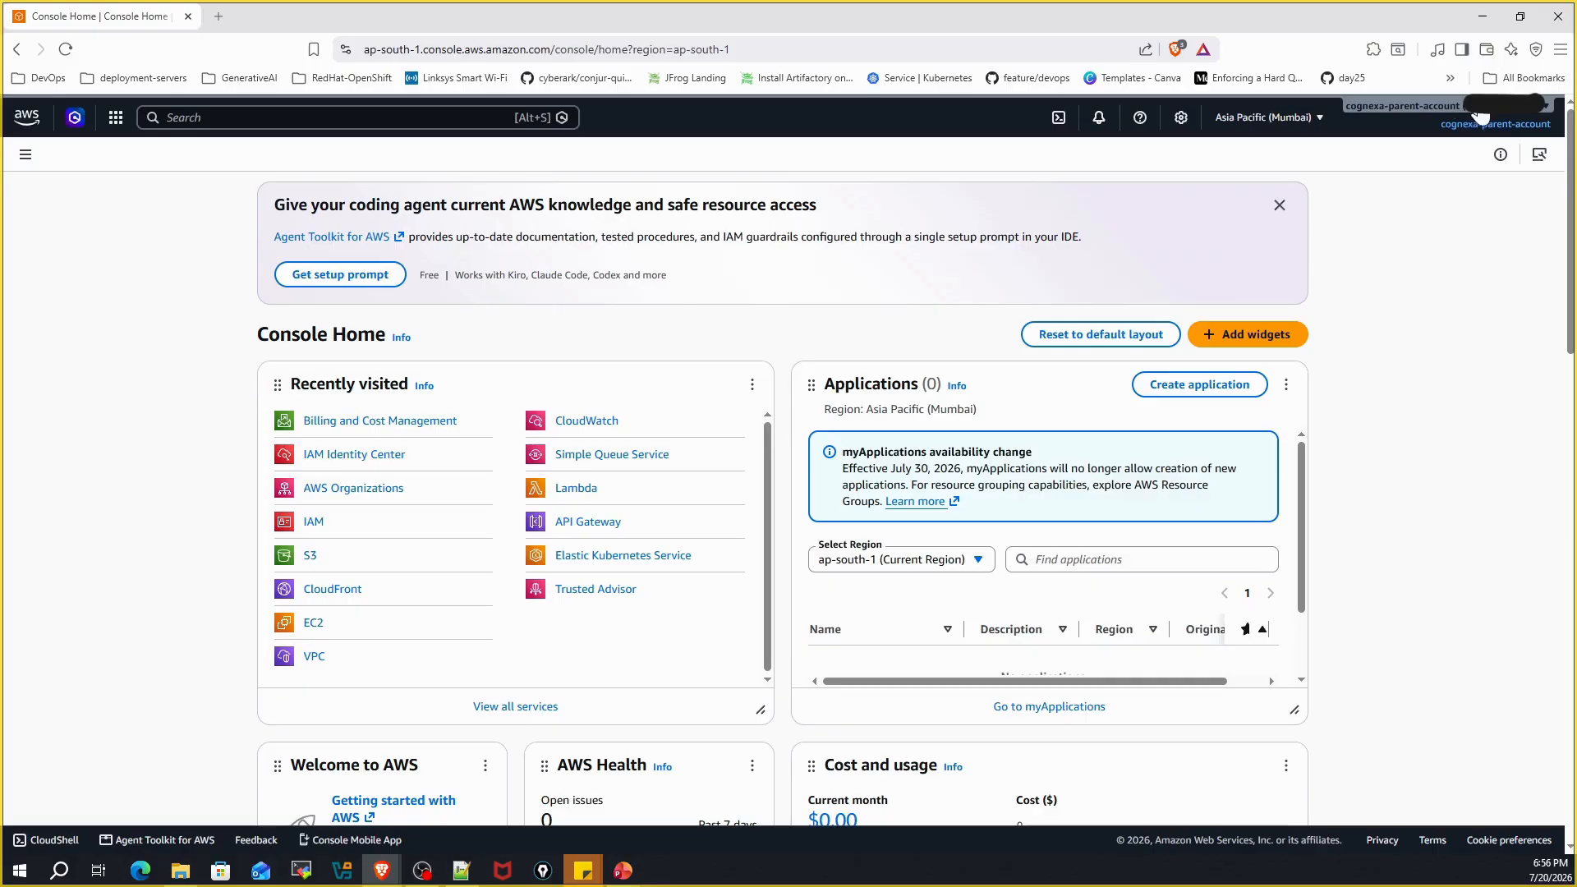
Check the signed-in account menu and set Console Home's region to US East (N. Virginia)
click(1496, 128)
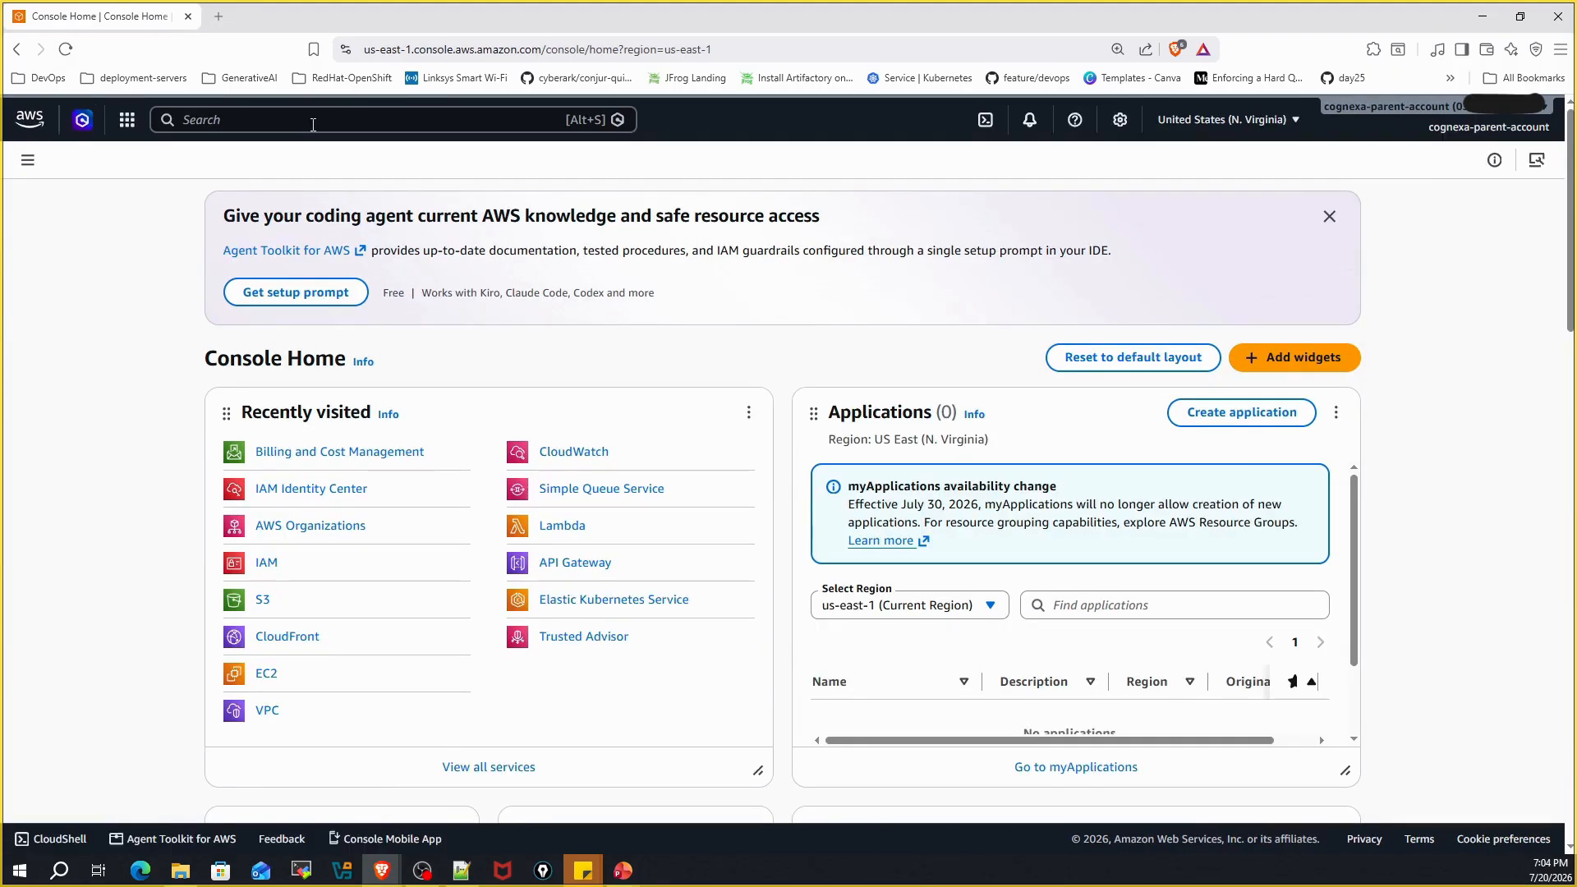
Search the console for 'Budgets' and open the Budgets feature
click(312, 123)
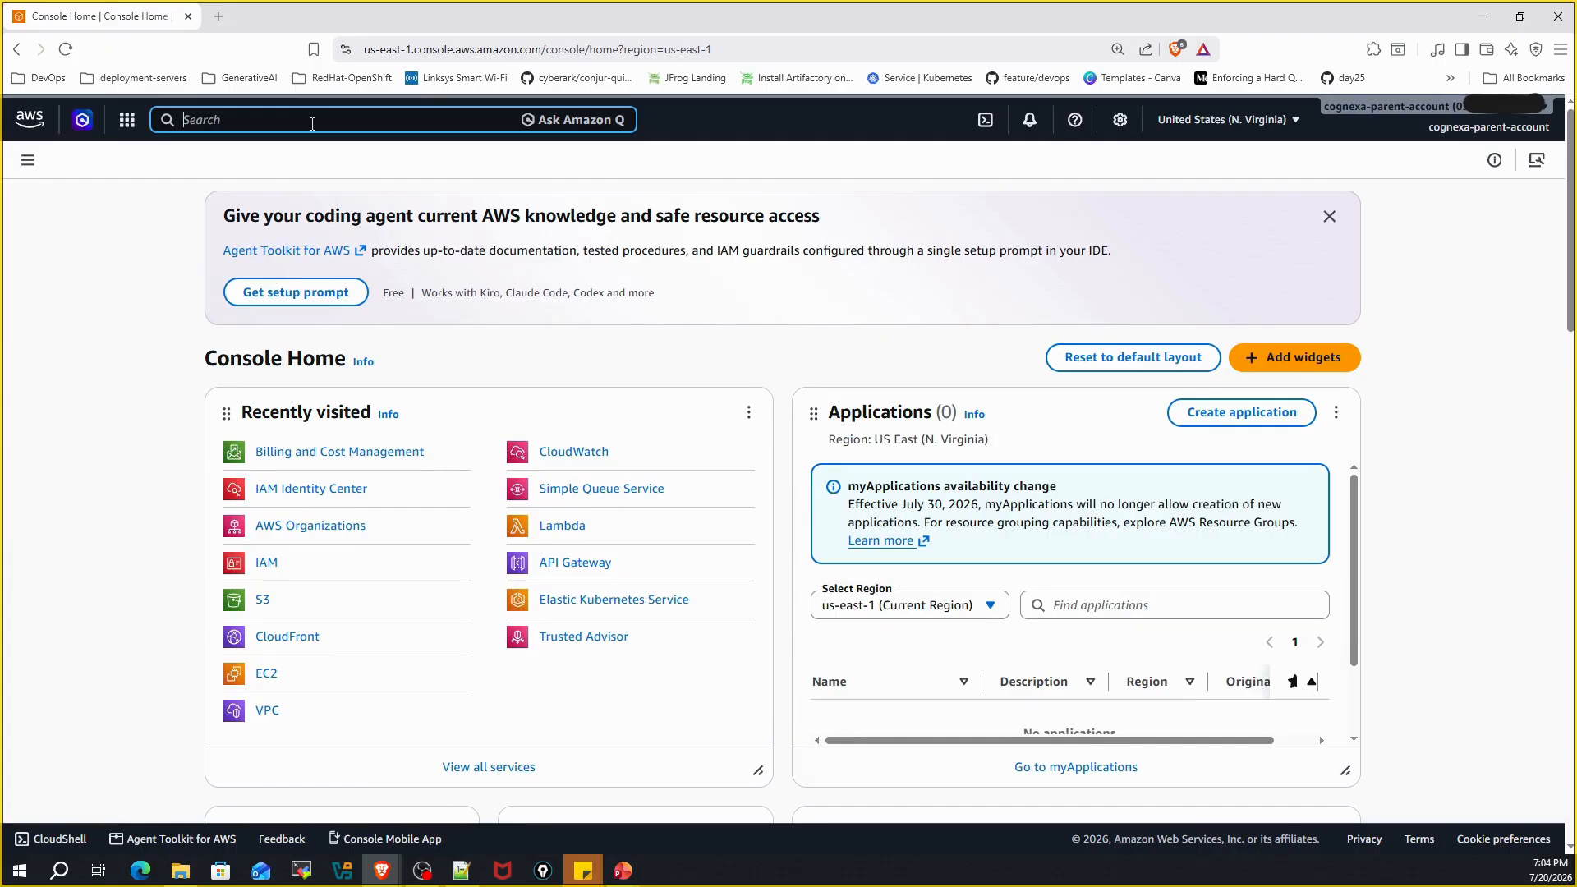
text(Budget)
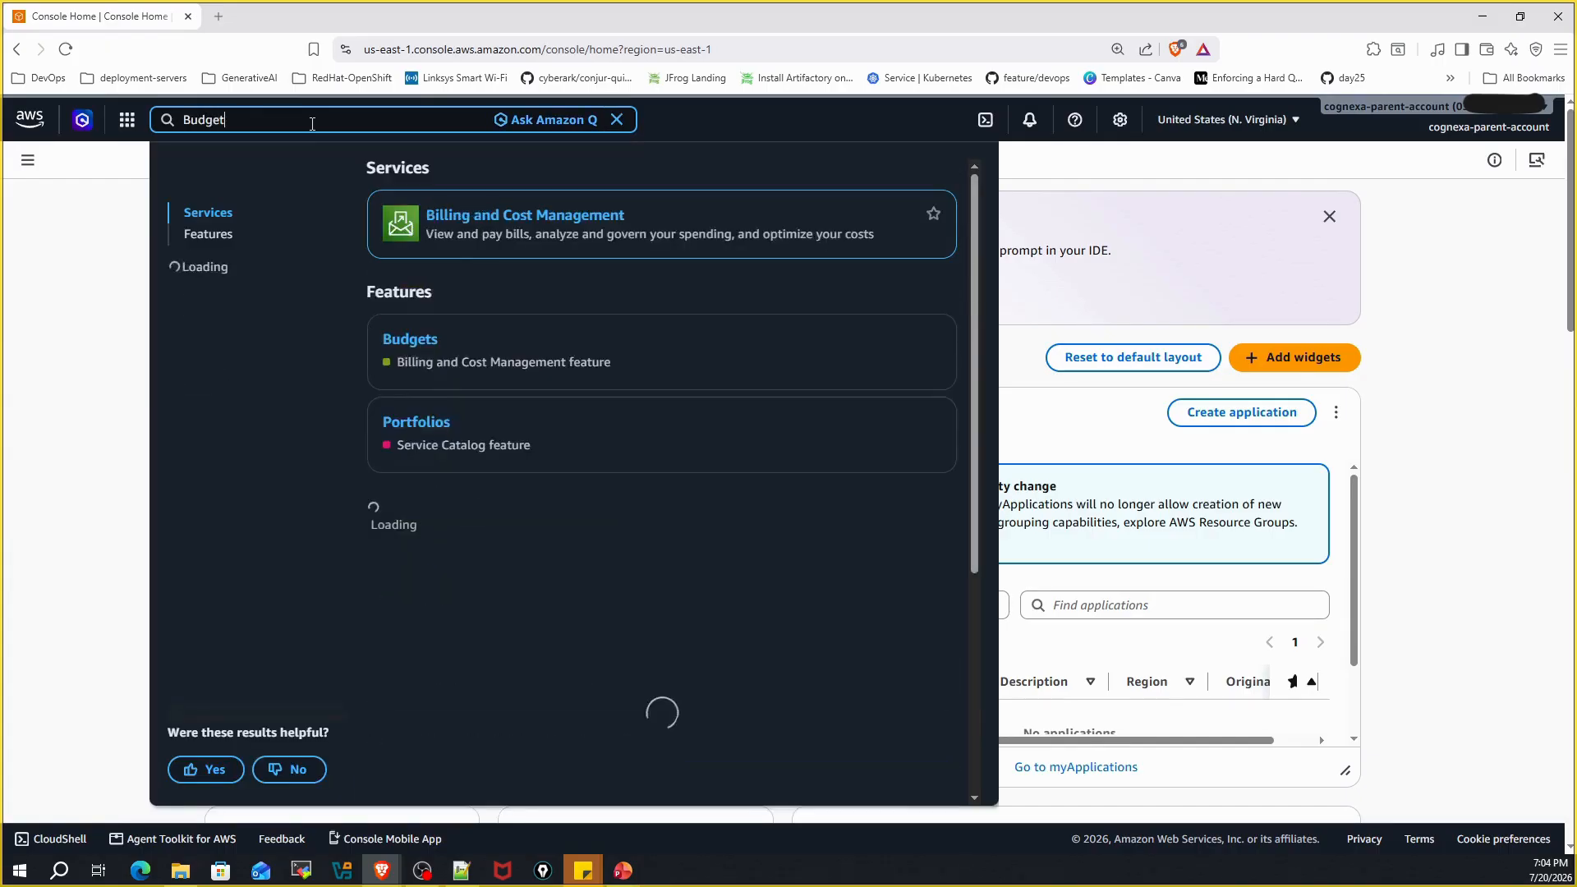
text(s)
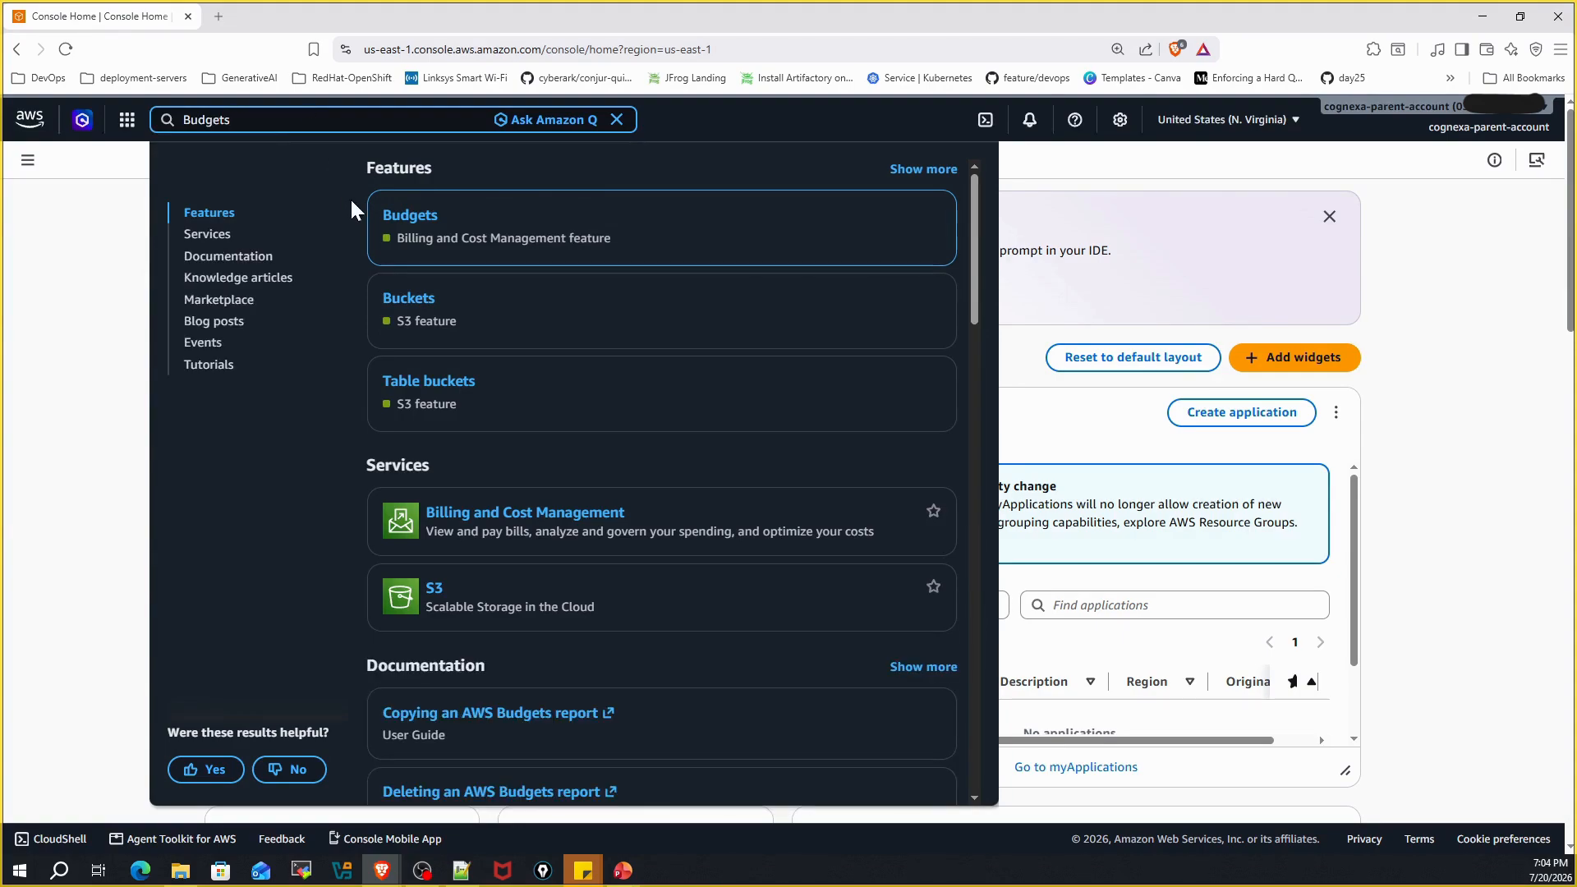
click(410, 217)
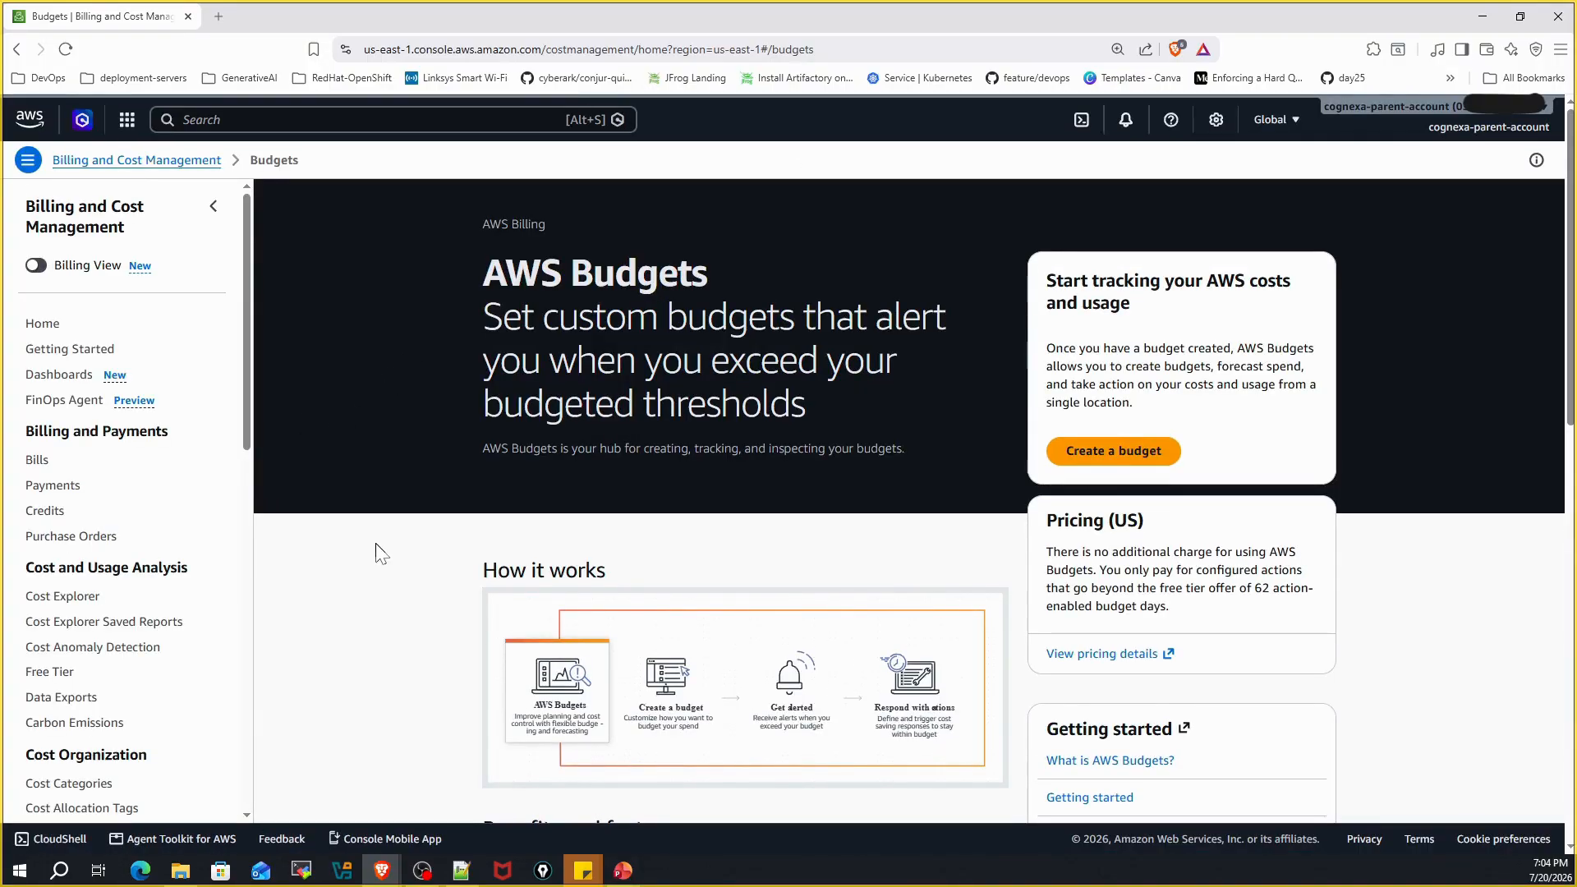
Start the Create budget wizard, which opens on the Zero spend budget template
click(1113, 454)
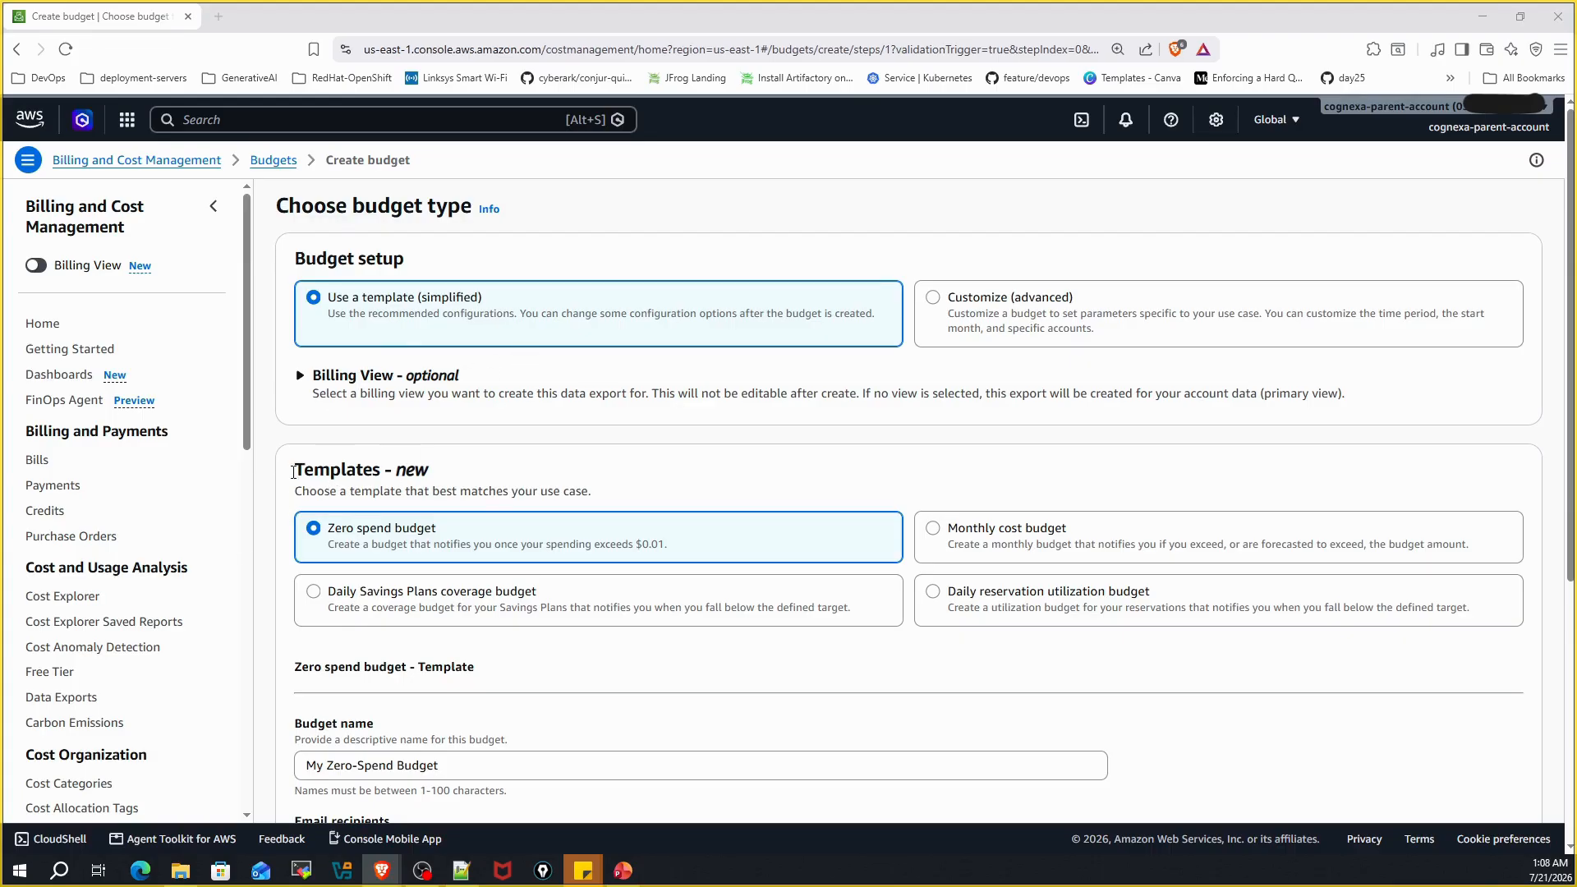
Pick the Monthly cost budget template, defaulting the name to 'My Monthly Cost Budget'
drag(303, 469, 481, 485)
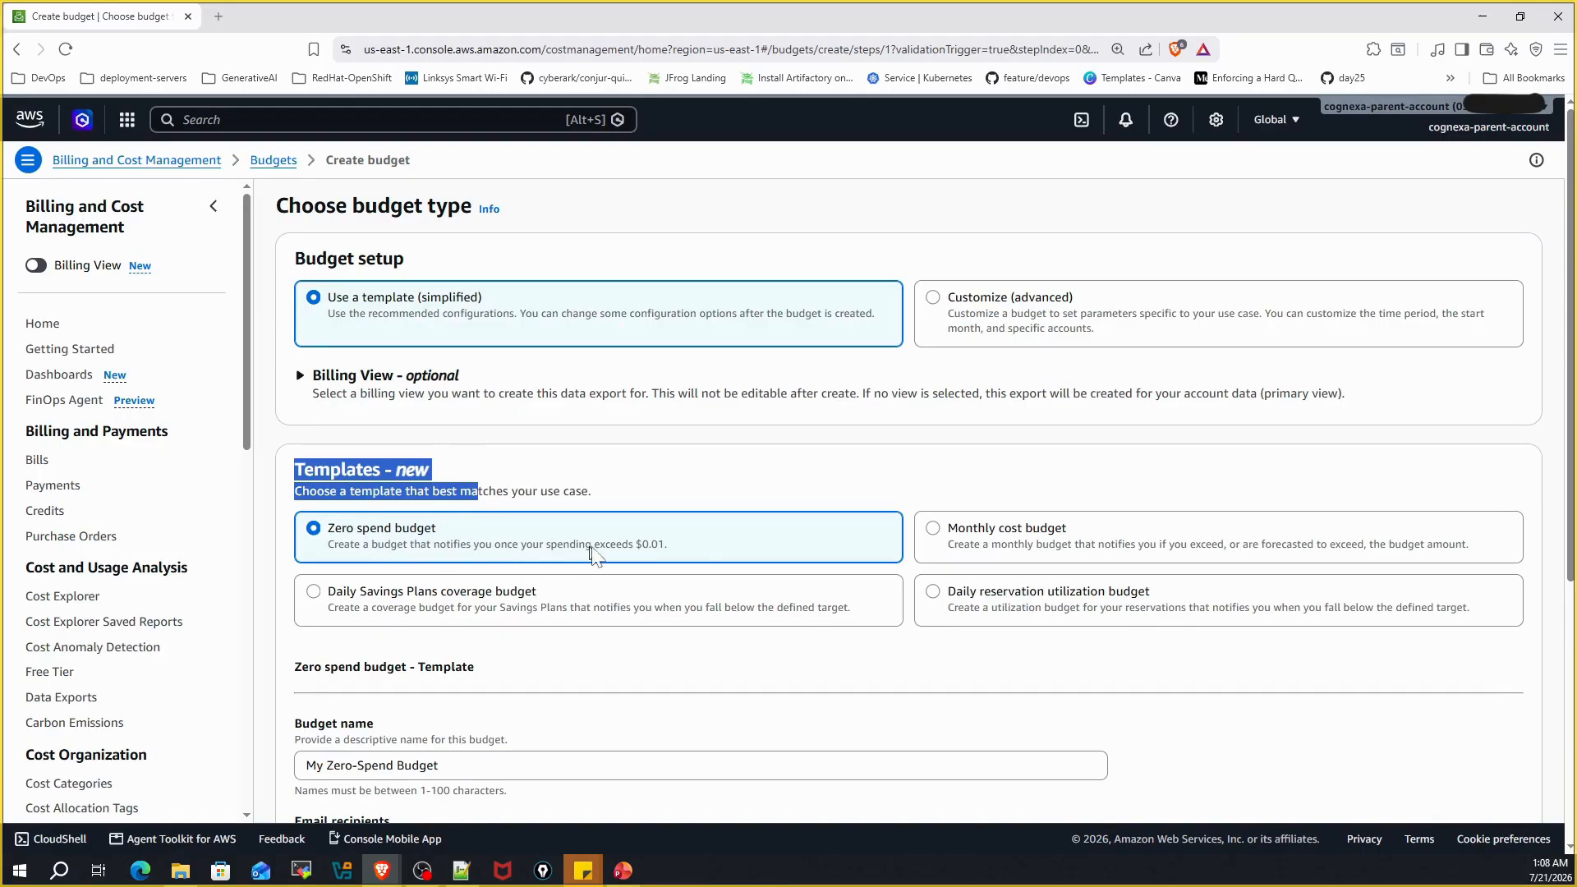
drag(632, 545, 695, 555)
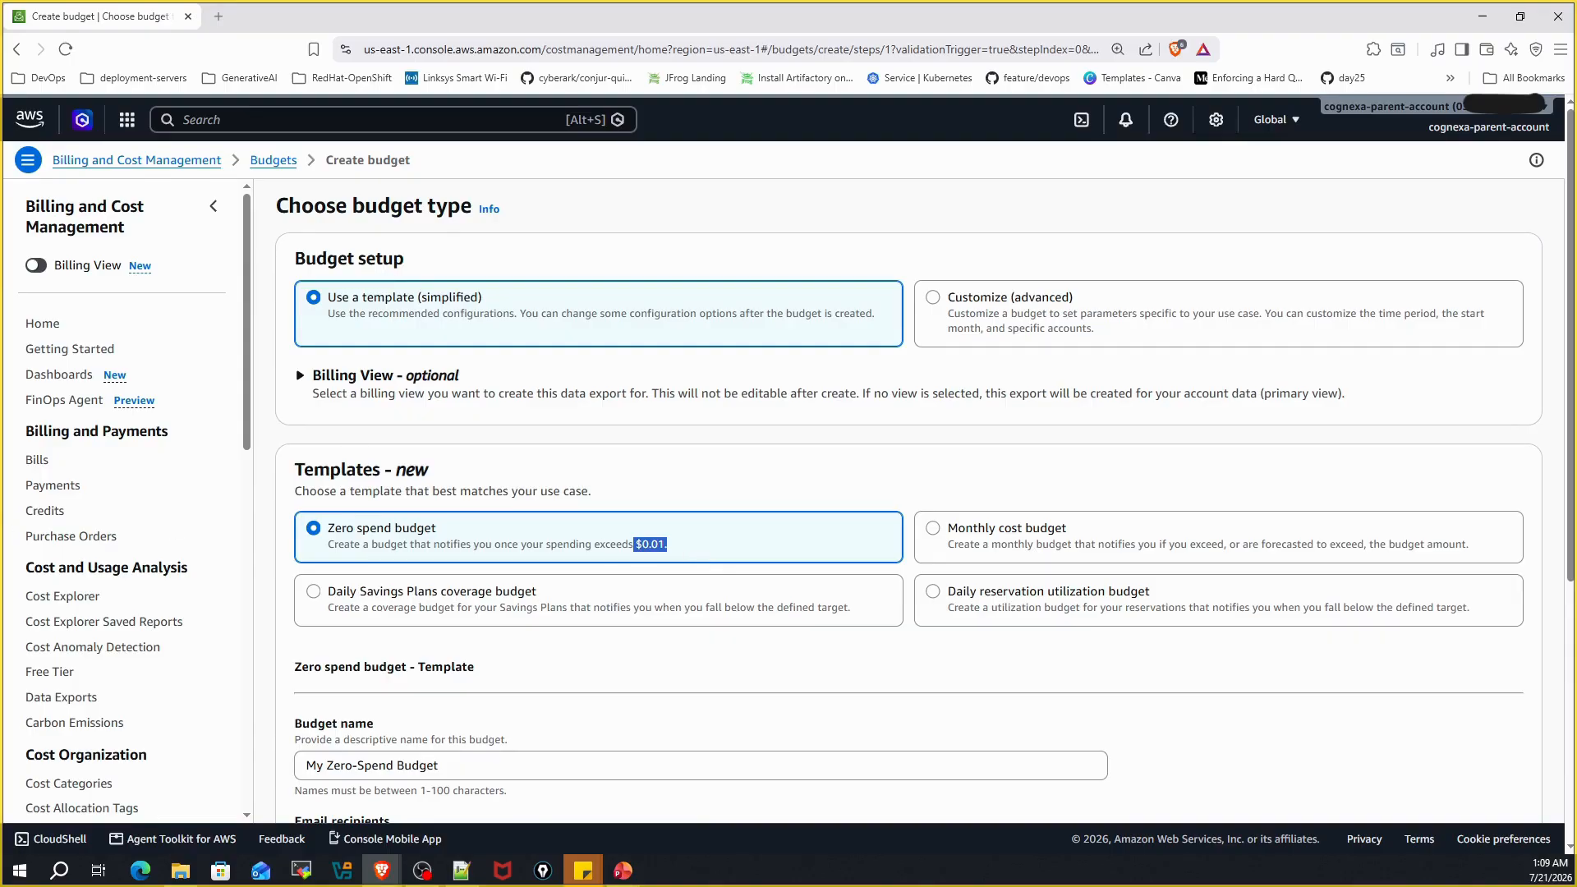
drag(958, 528, 1121, 524)
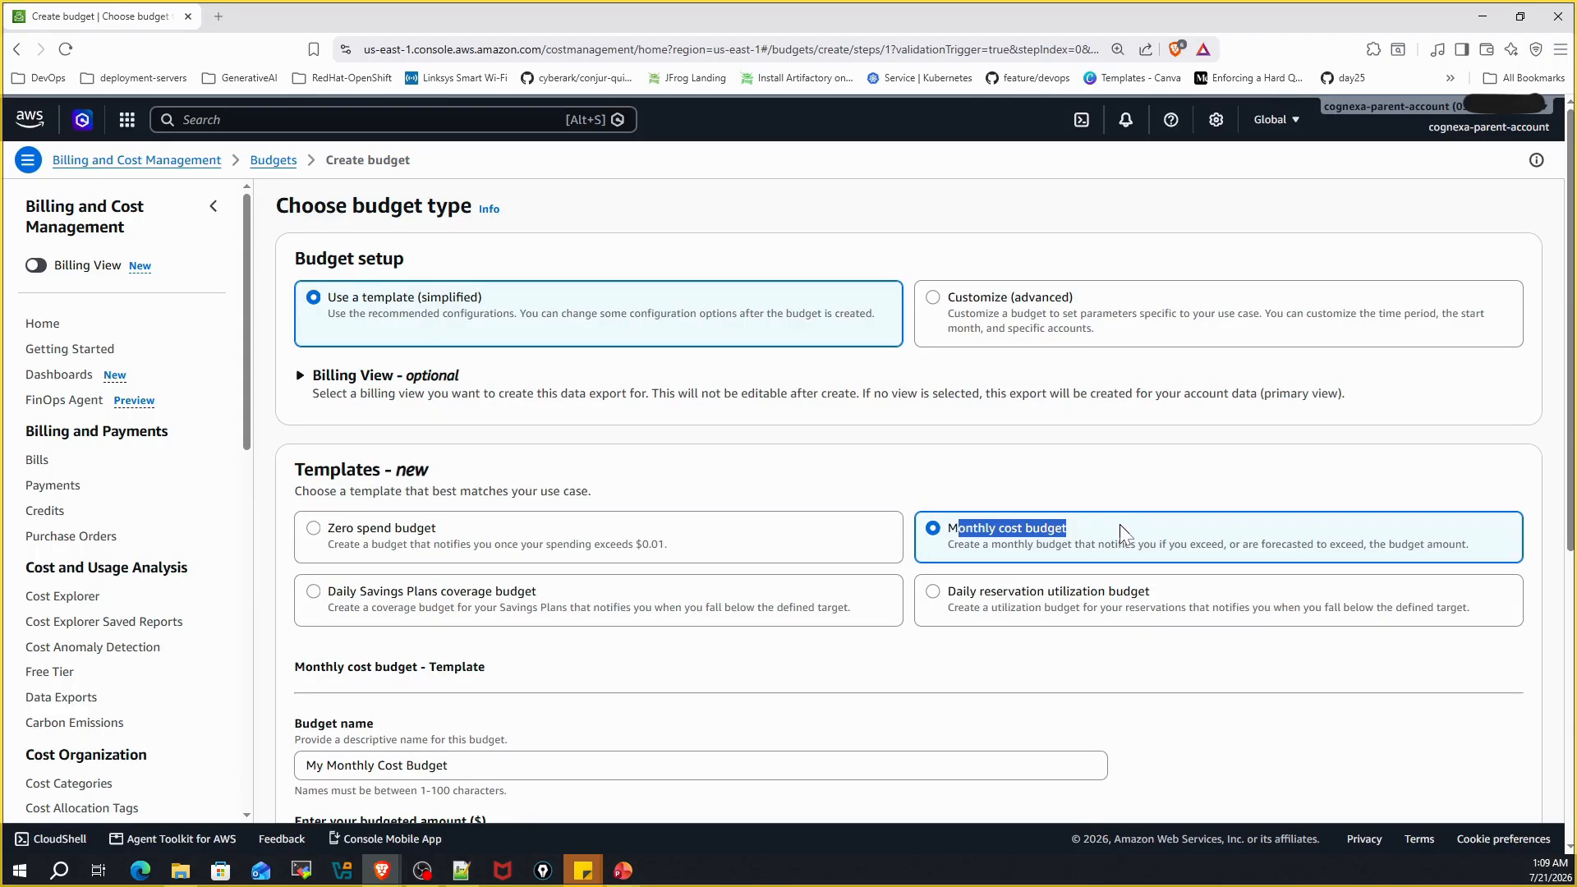
Preview the Daily Savings Plans coverage and Daily reservation utilization templates, returning to Monthly cost budget
drag(327, 591, 542, 600)
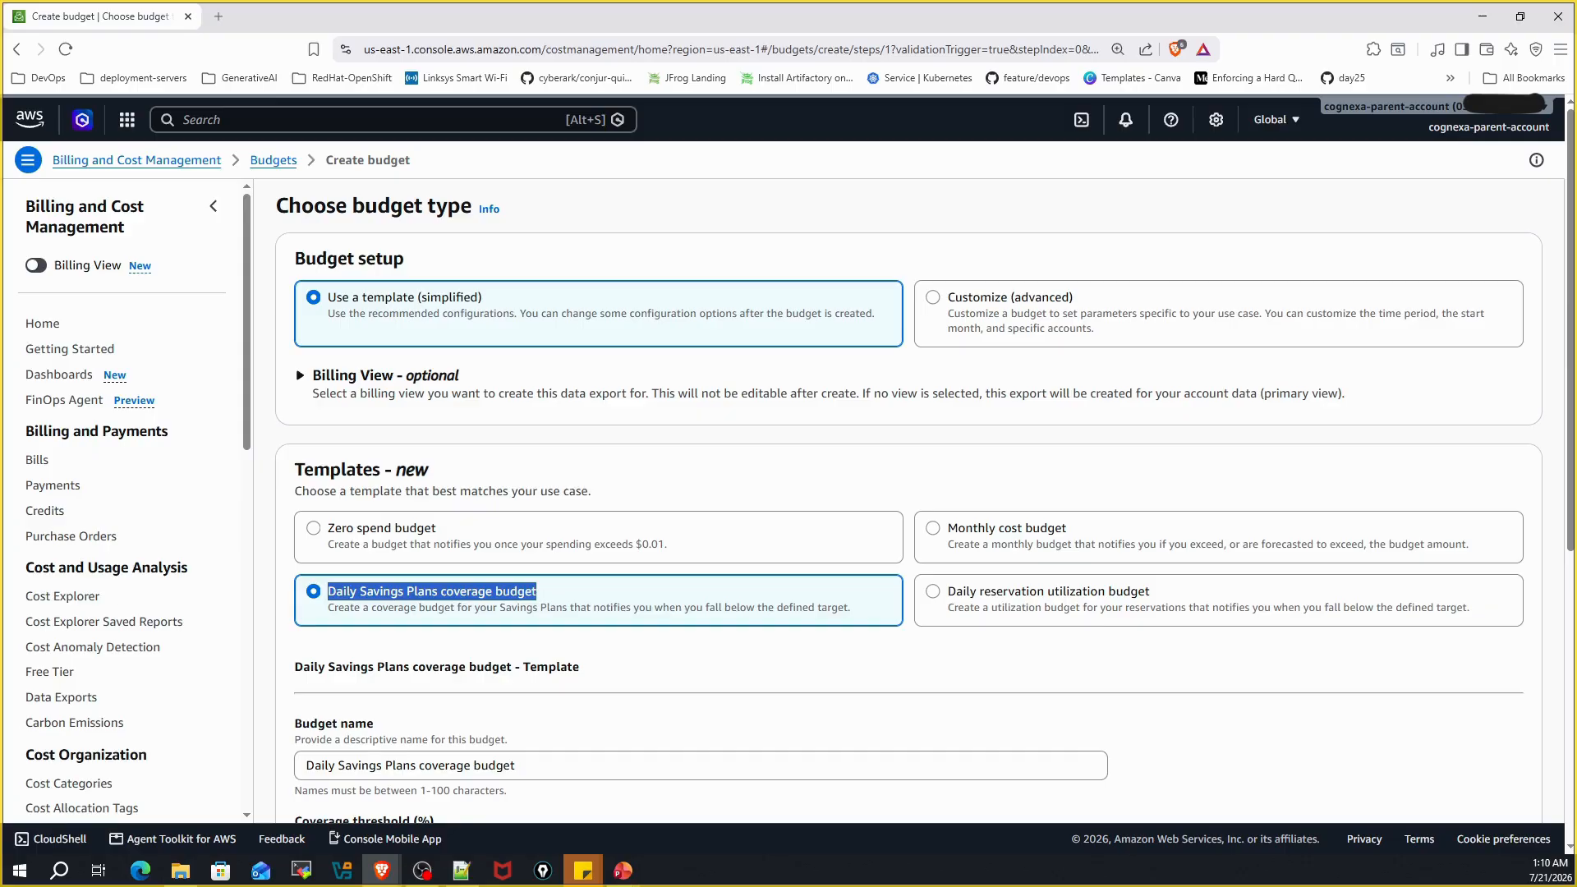
click(977, 608)
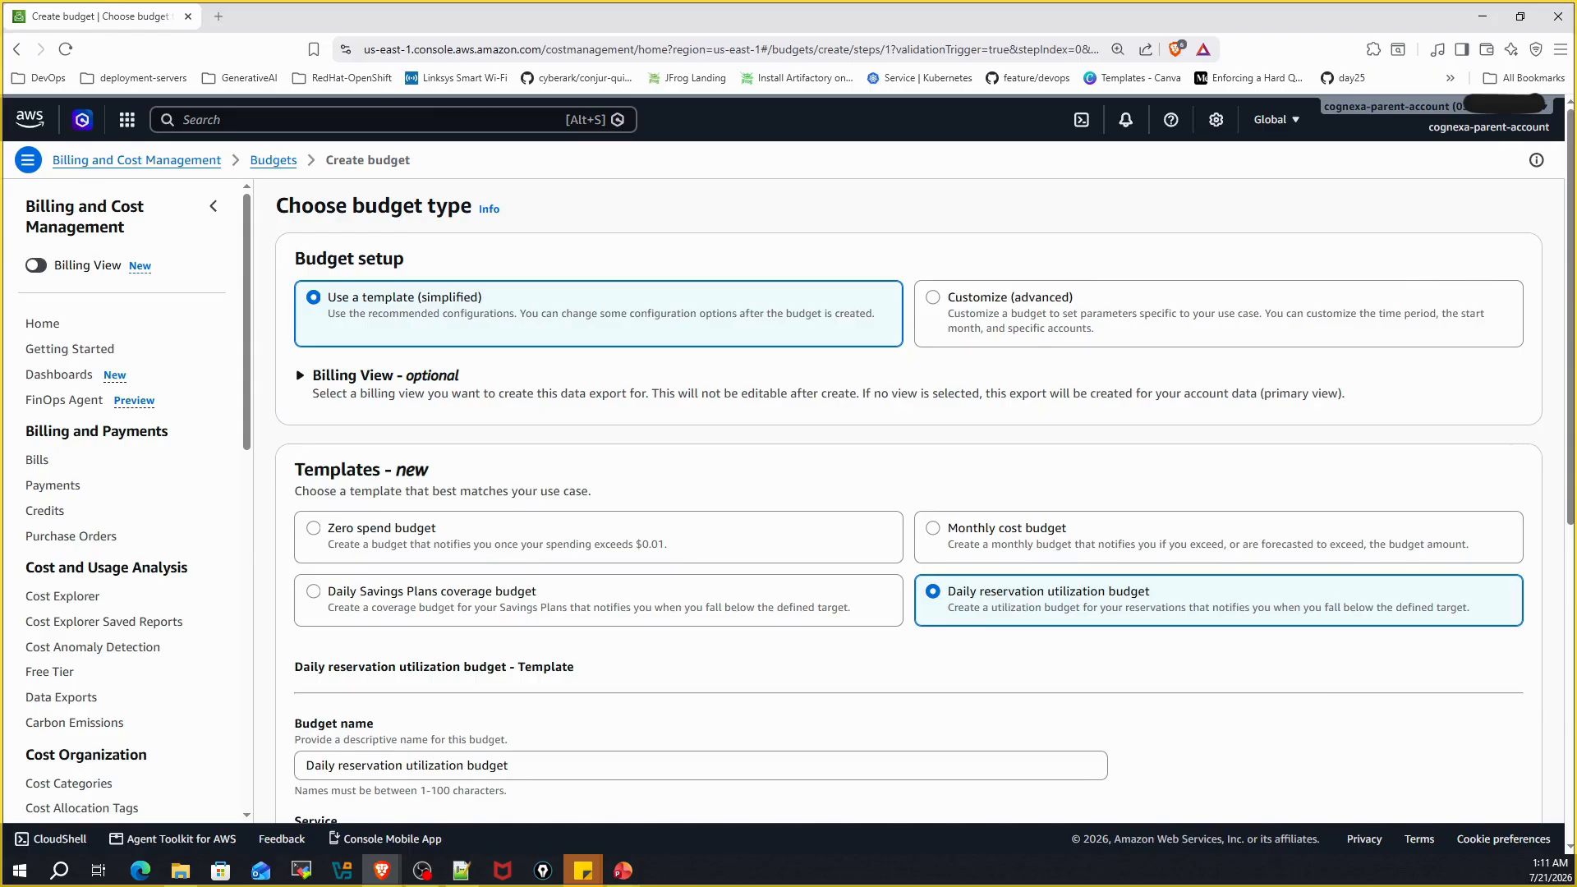
click(933, 530)
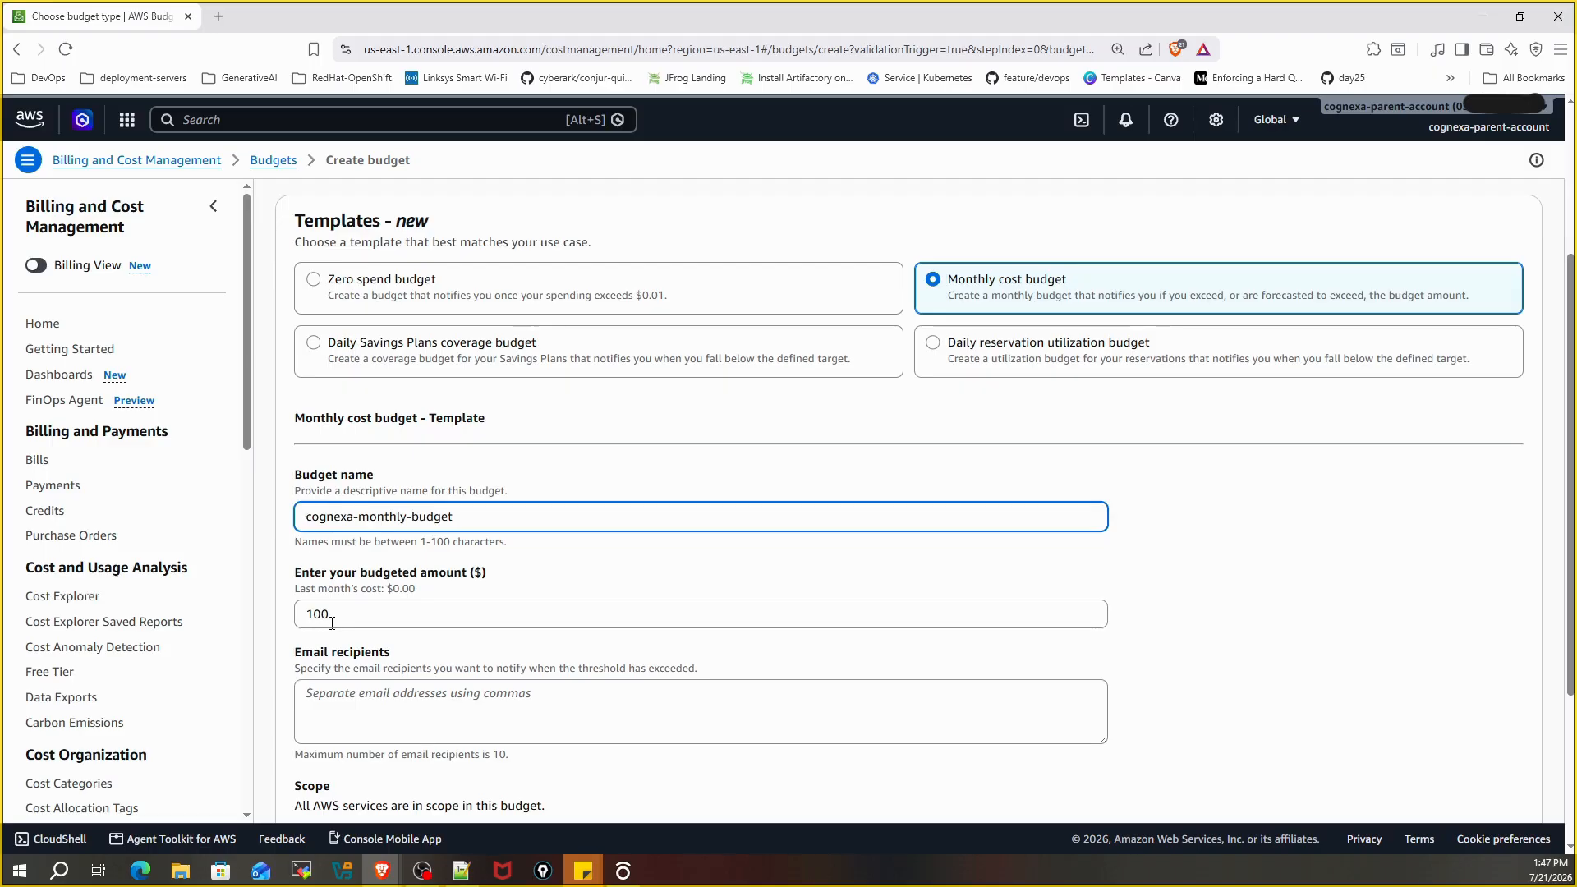
Change the budgeted amount from 100 to 50.00 and scroll down the budget form
drag(332, 622, 289, 624)
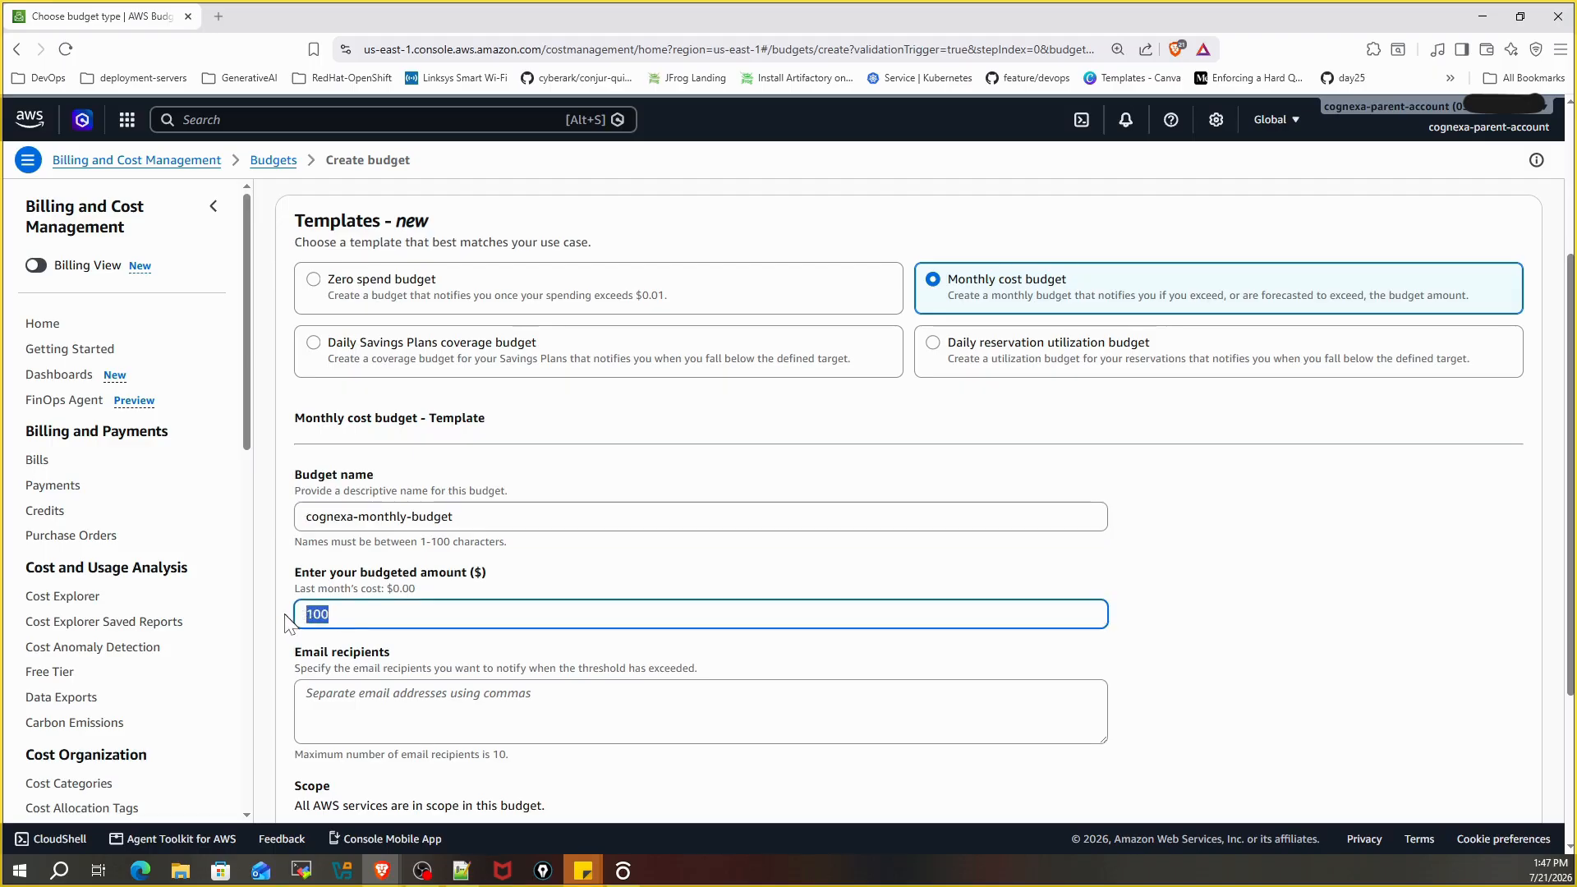
click(342, 618)
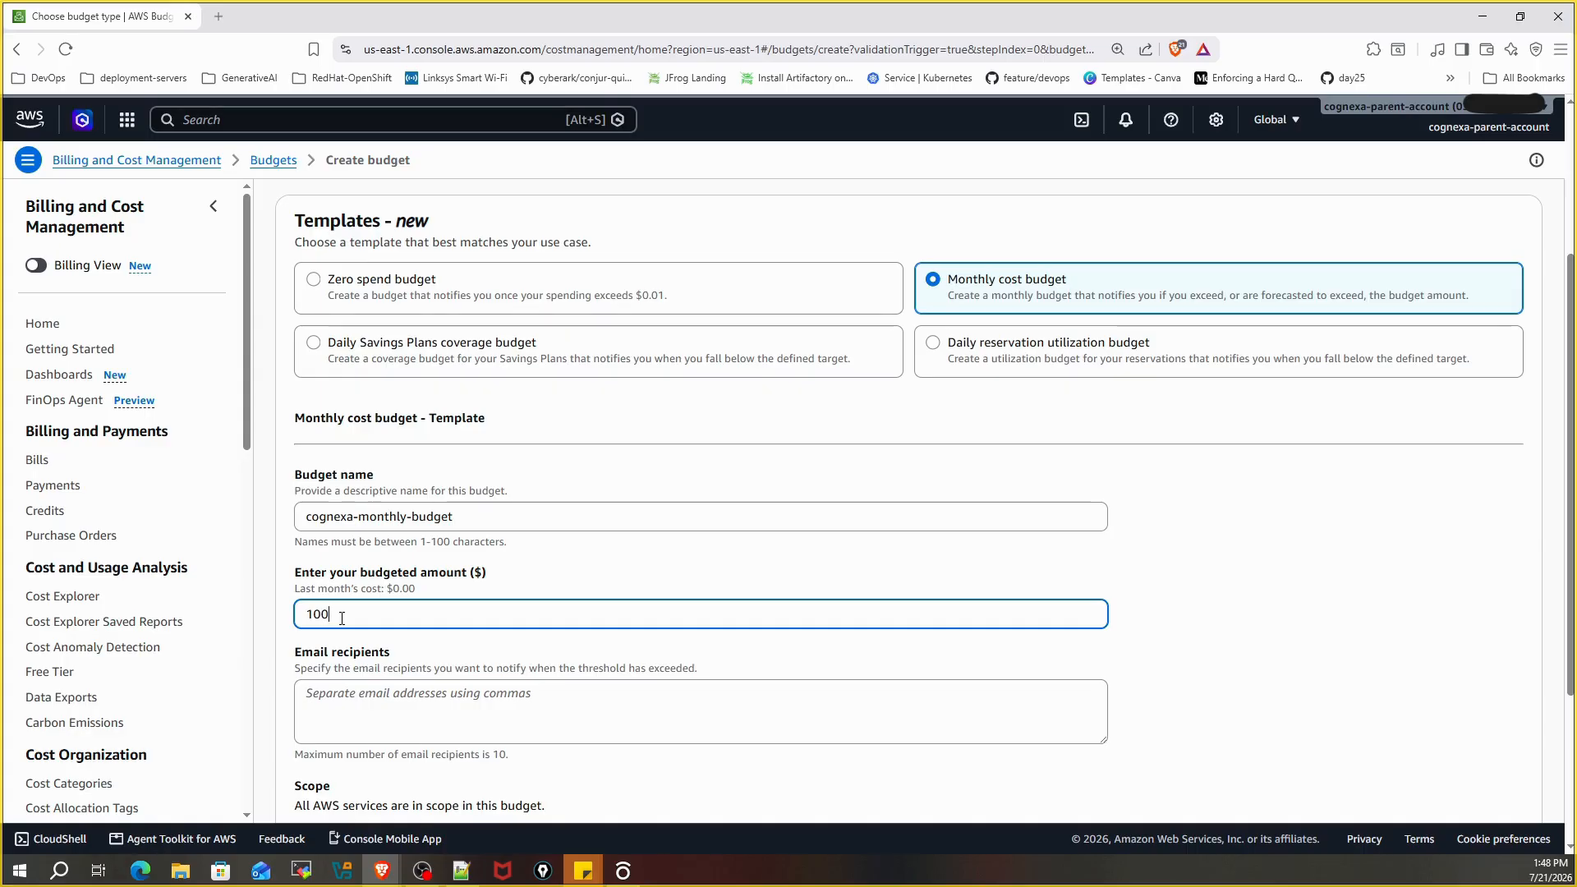
double_click(315, 618)
text(50.00)
scroll(509, 662, down, 2)
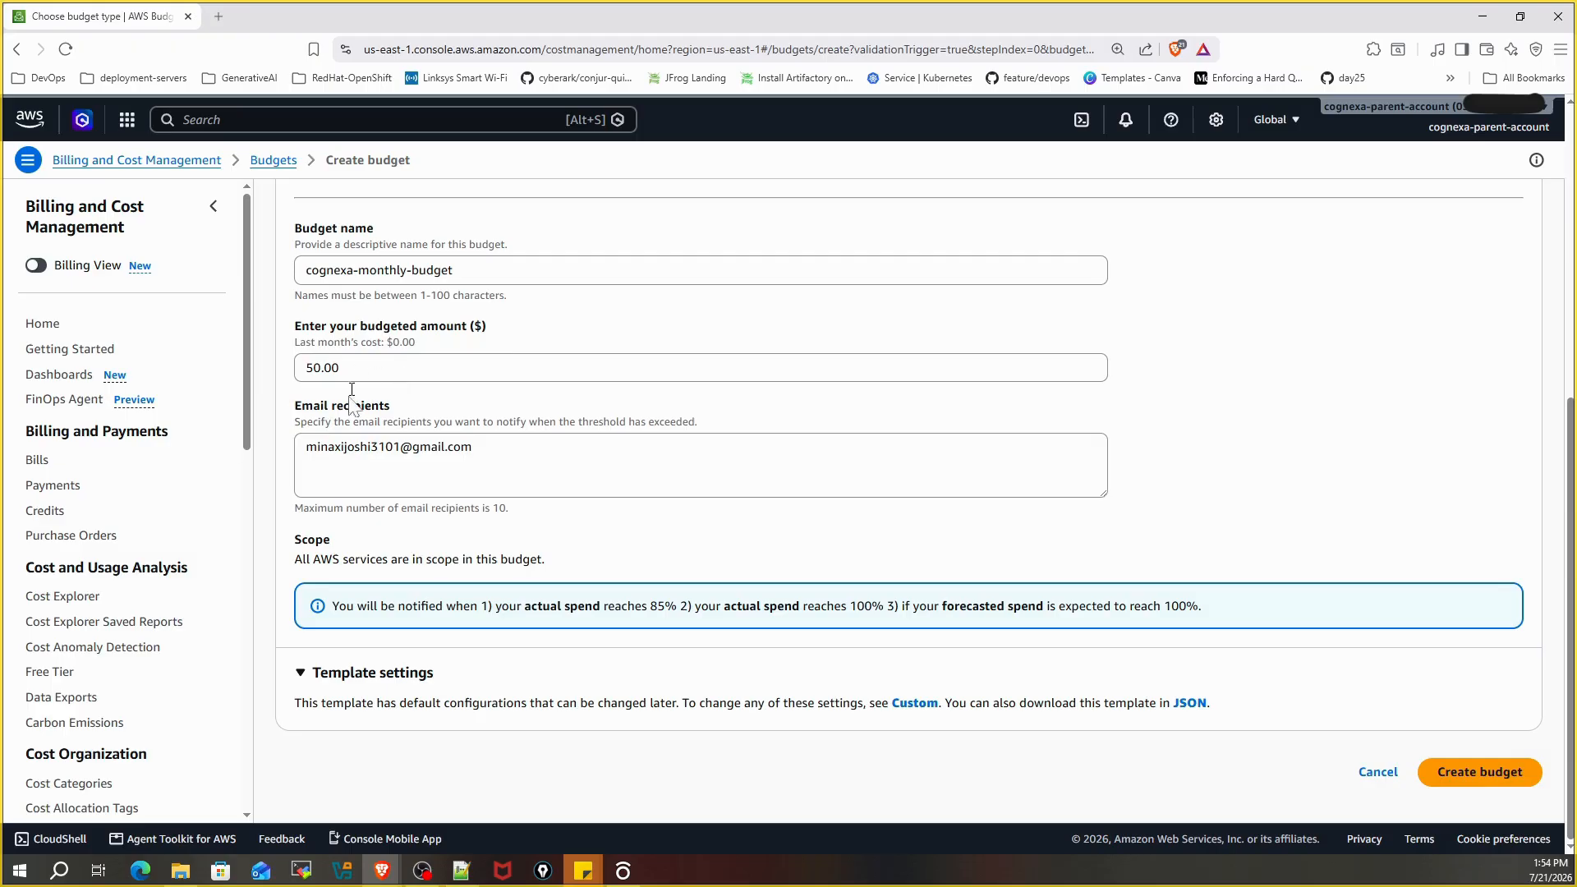
drag(294, 539, 330, 540)
drag(517, 606, 949, 605)
click(929, 627)
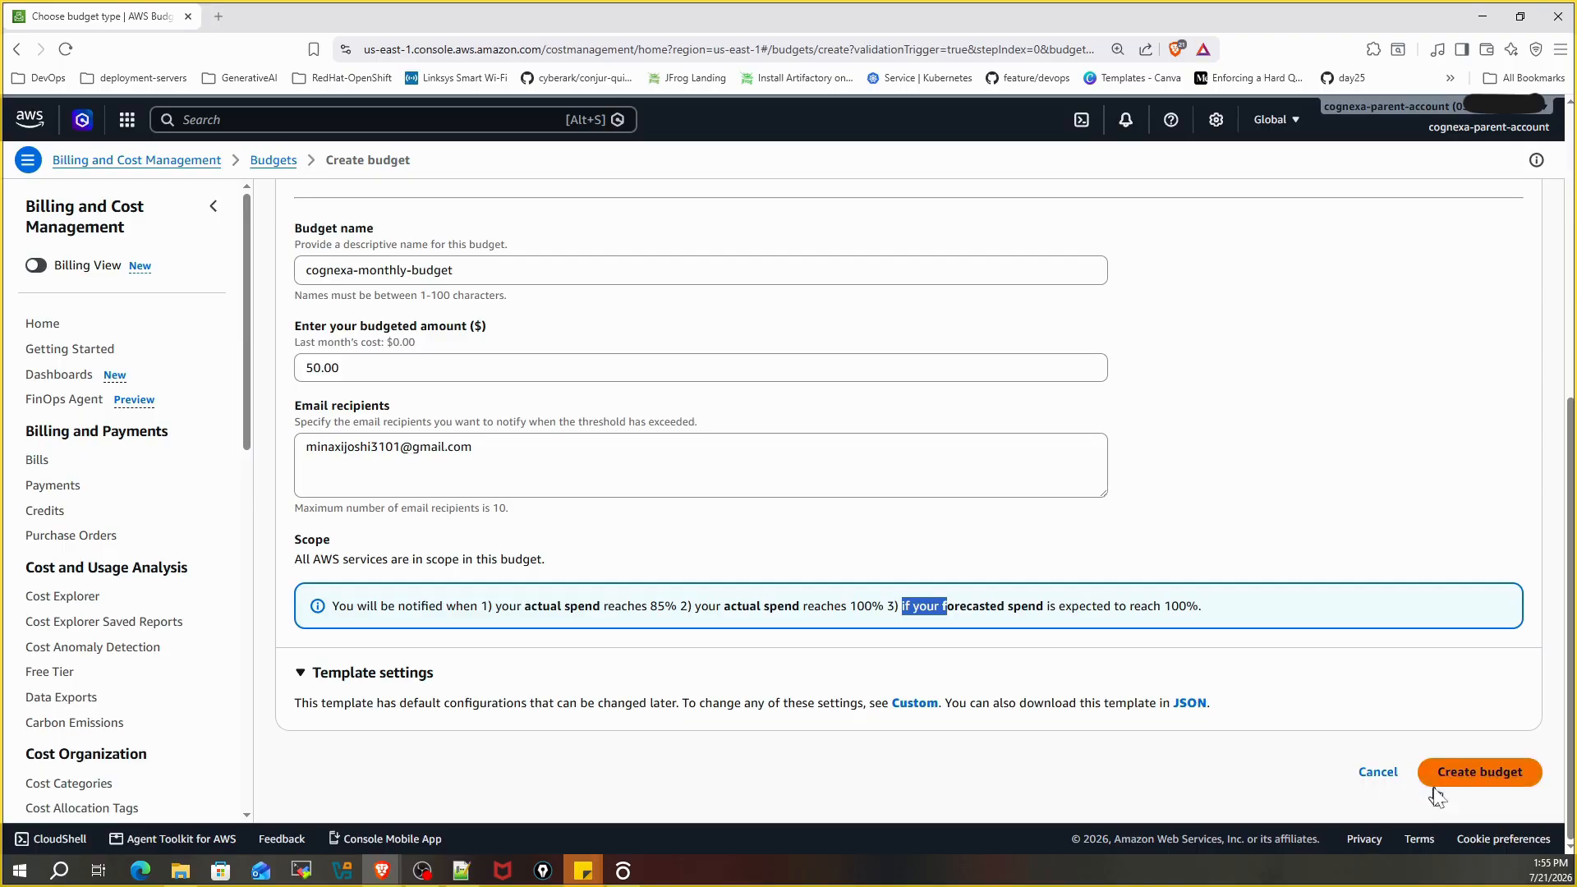
Create the $50.00 cognexa-monthly-budget and go to Cost Explorer from the sidebar
click(1504, 774)
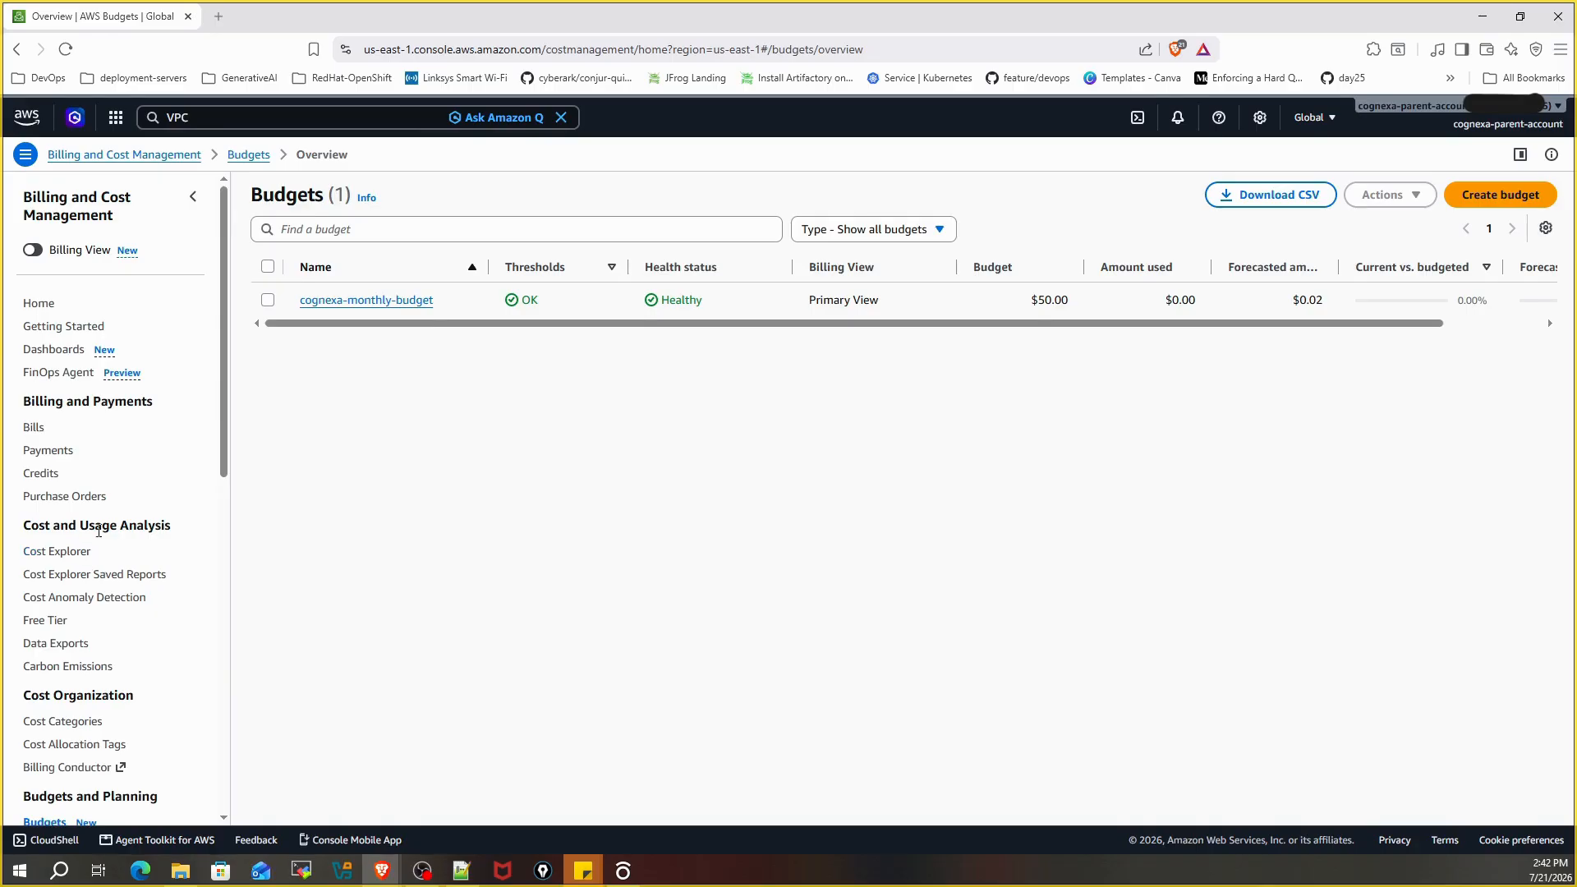
drag(95, 526, 175, 534)
click(45, 552)
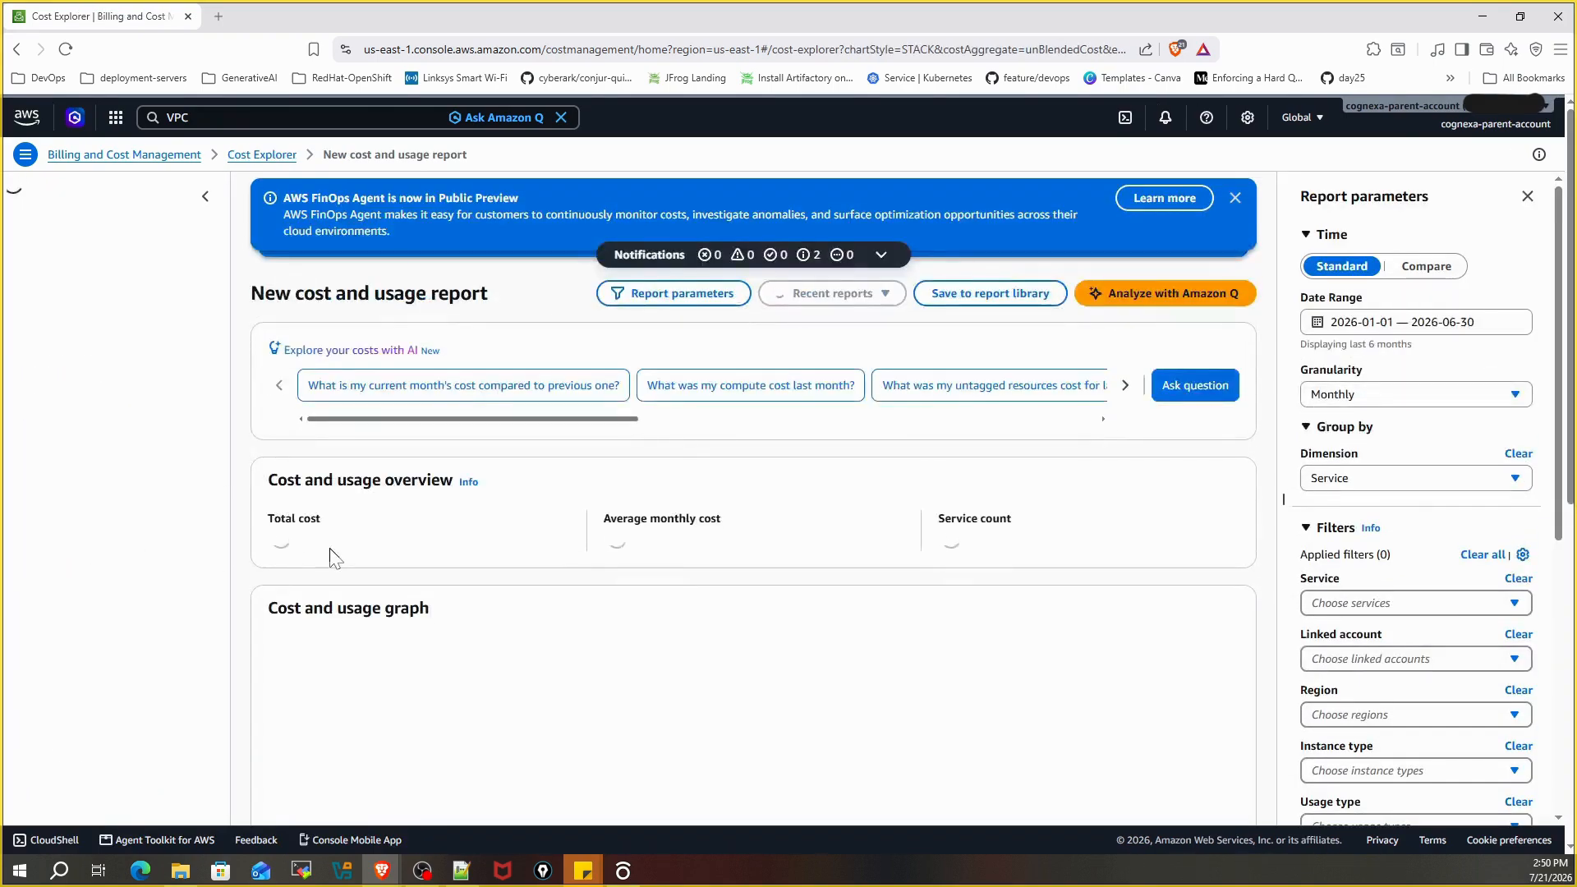
Zoom out to the January–June 2026 cost-by-service chart and inspect March's $0.21 bar
key(ctrl+minus)
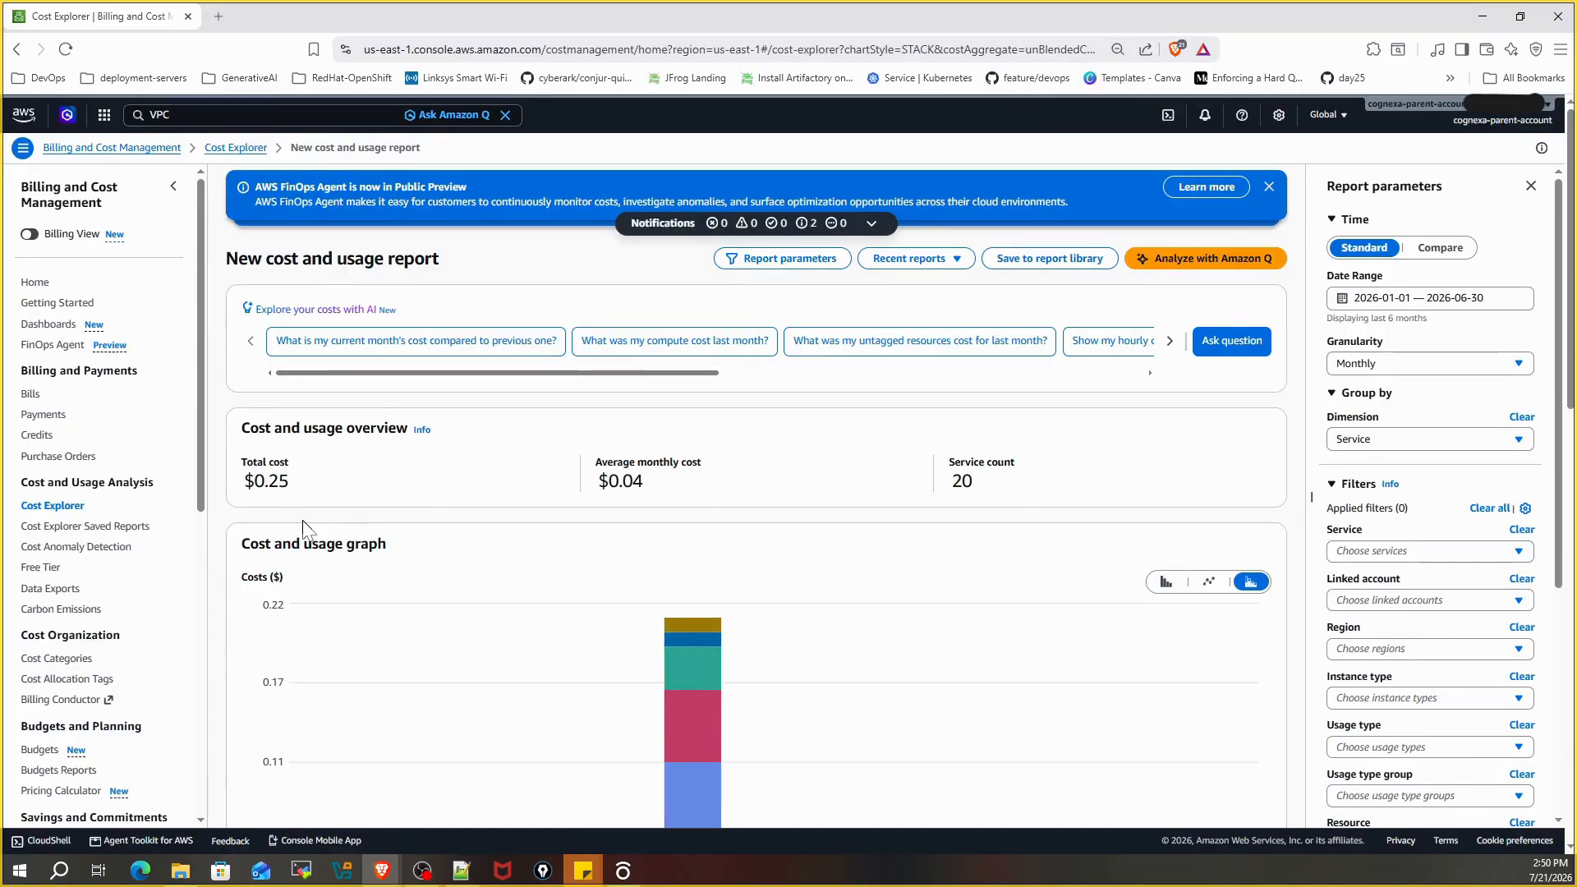
scroll(302, 519, down, 1)
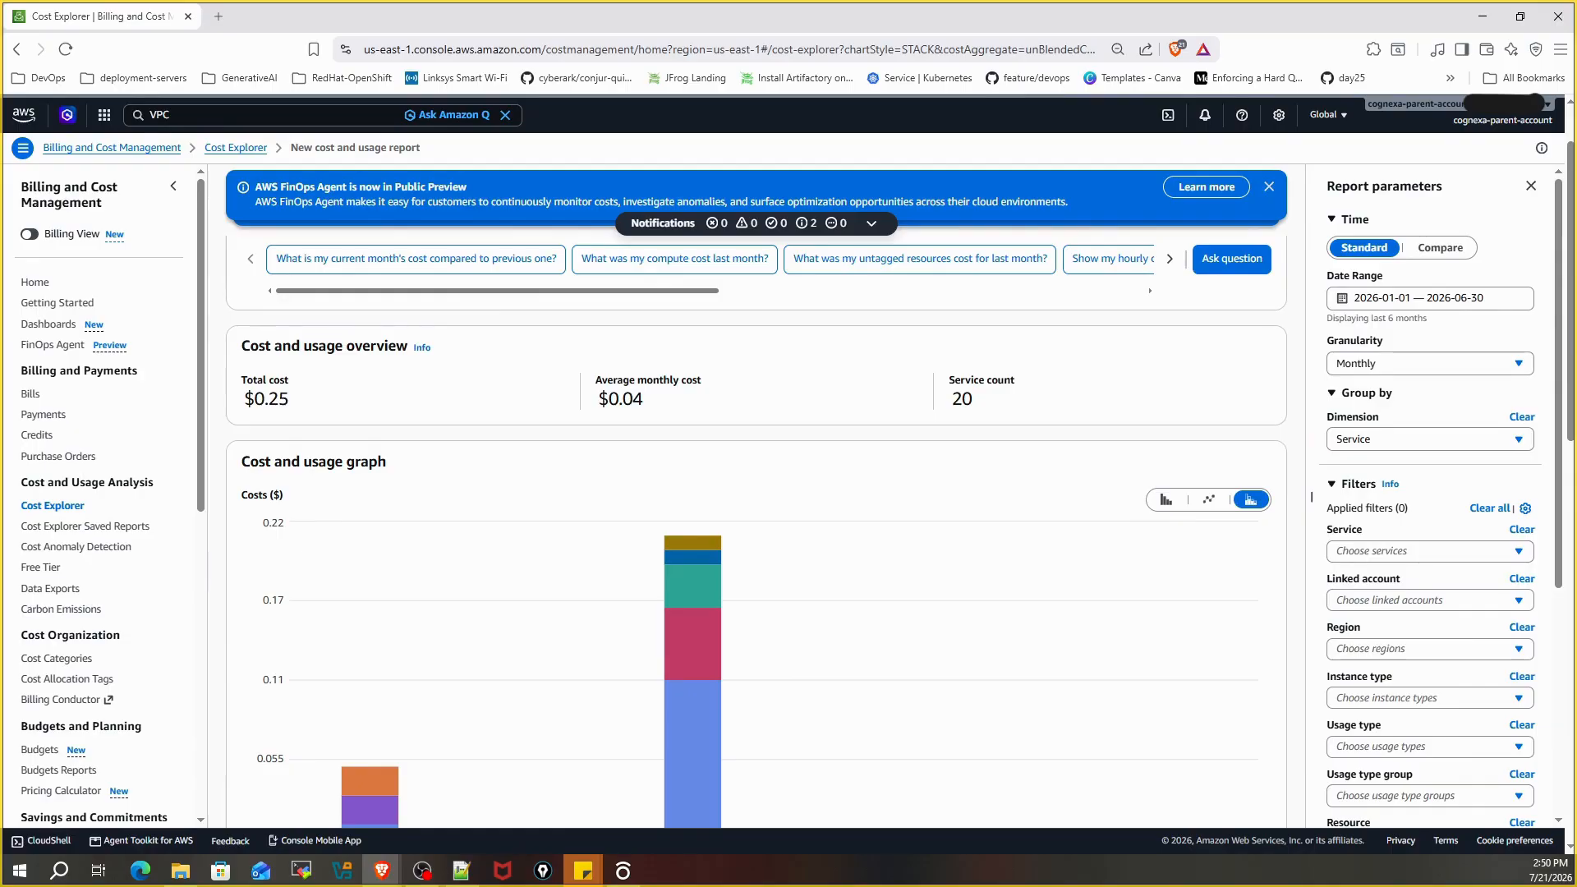
scroll(574, 567, down, 2)
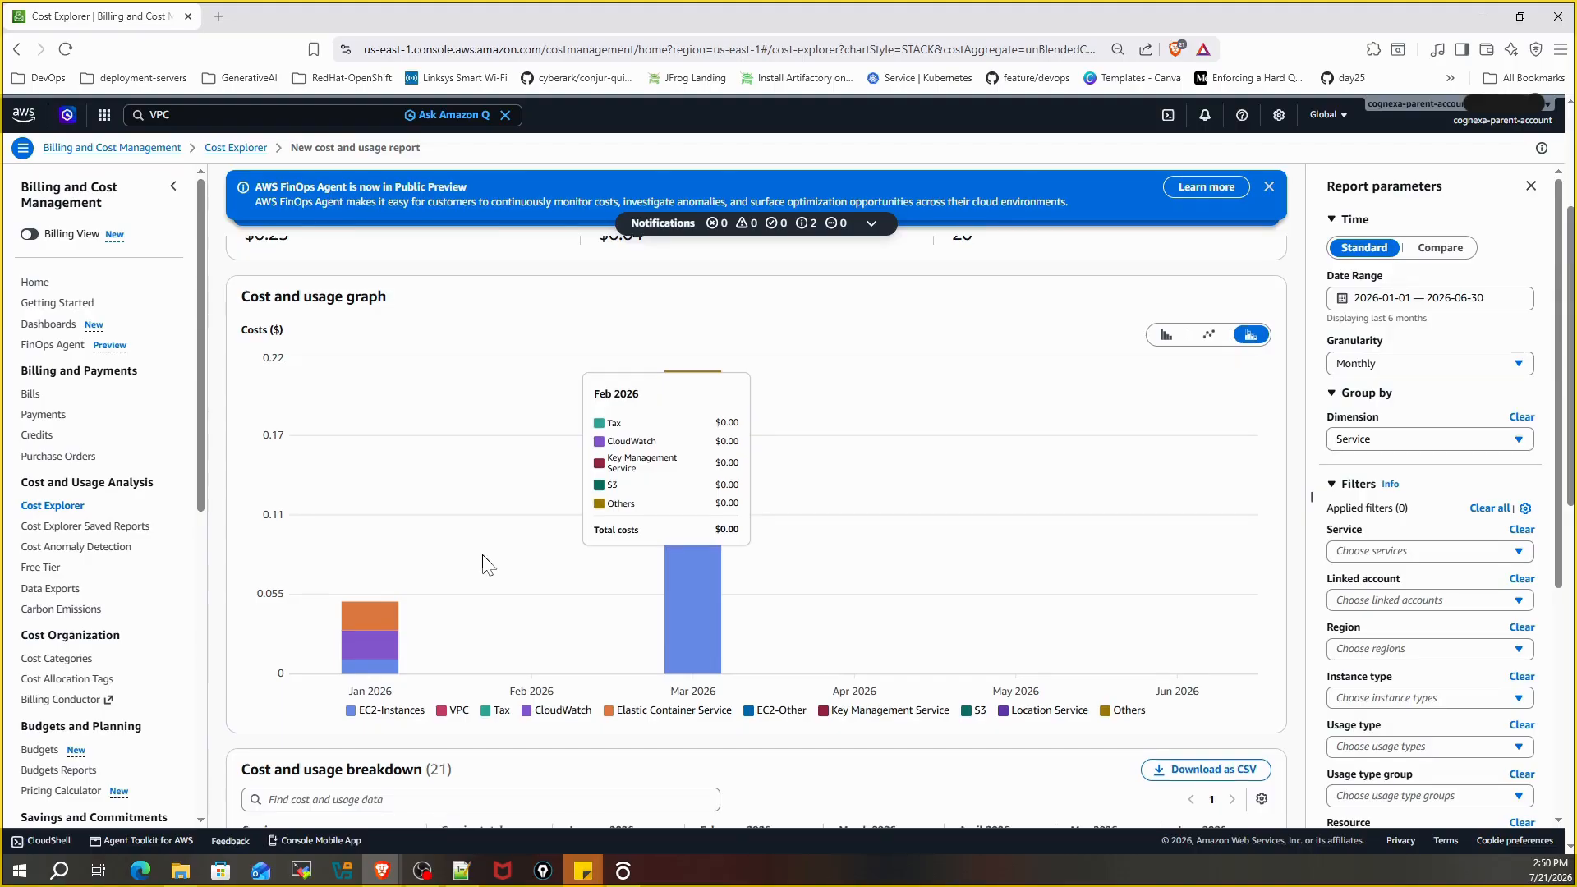
scroll(487, 565, down, 1)
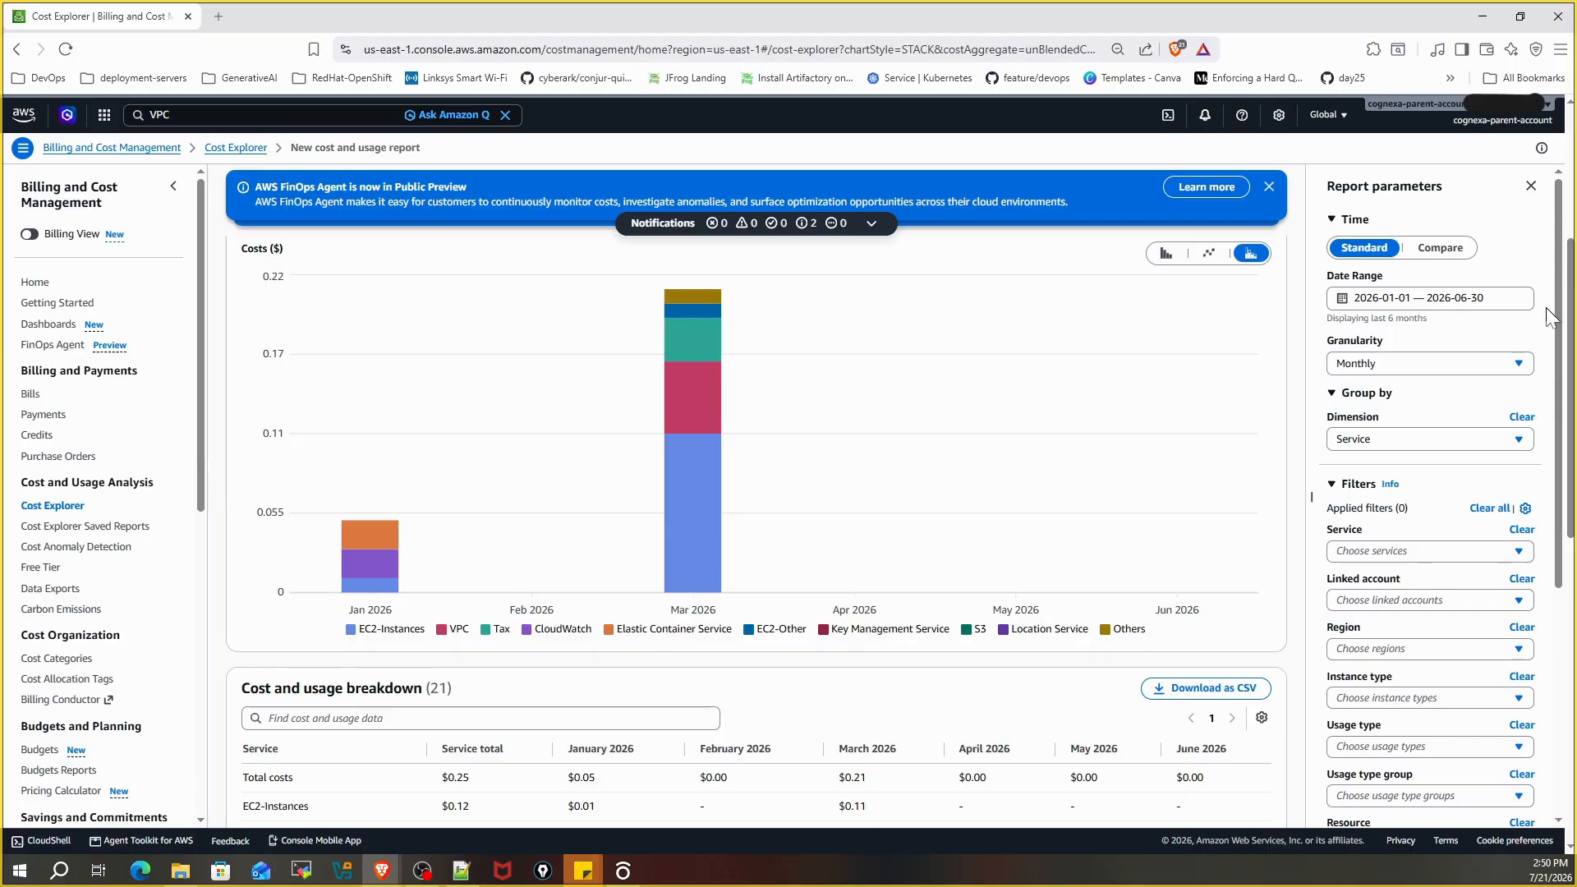
mouse_move(673, 504)
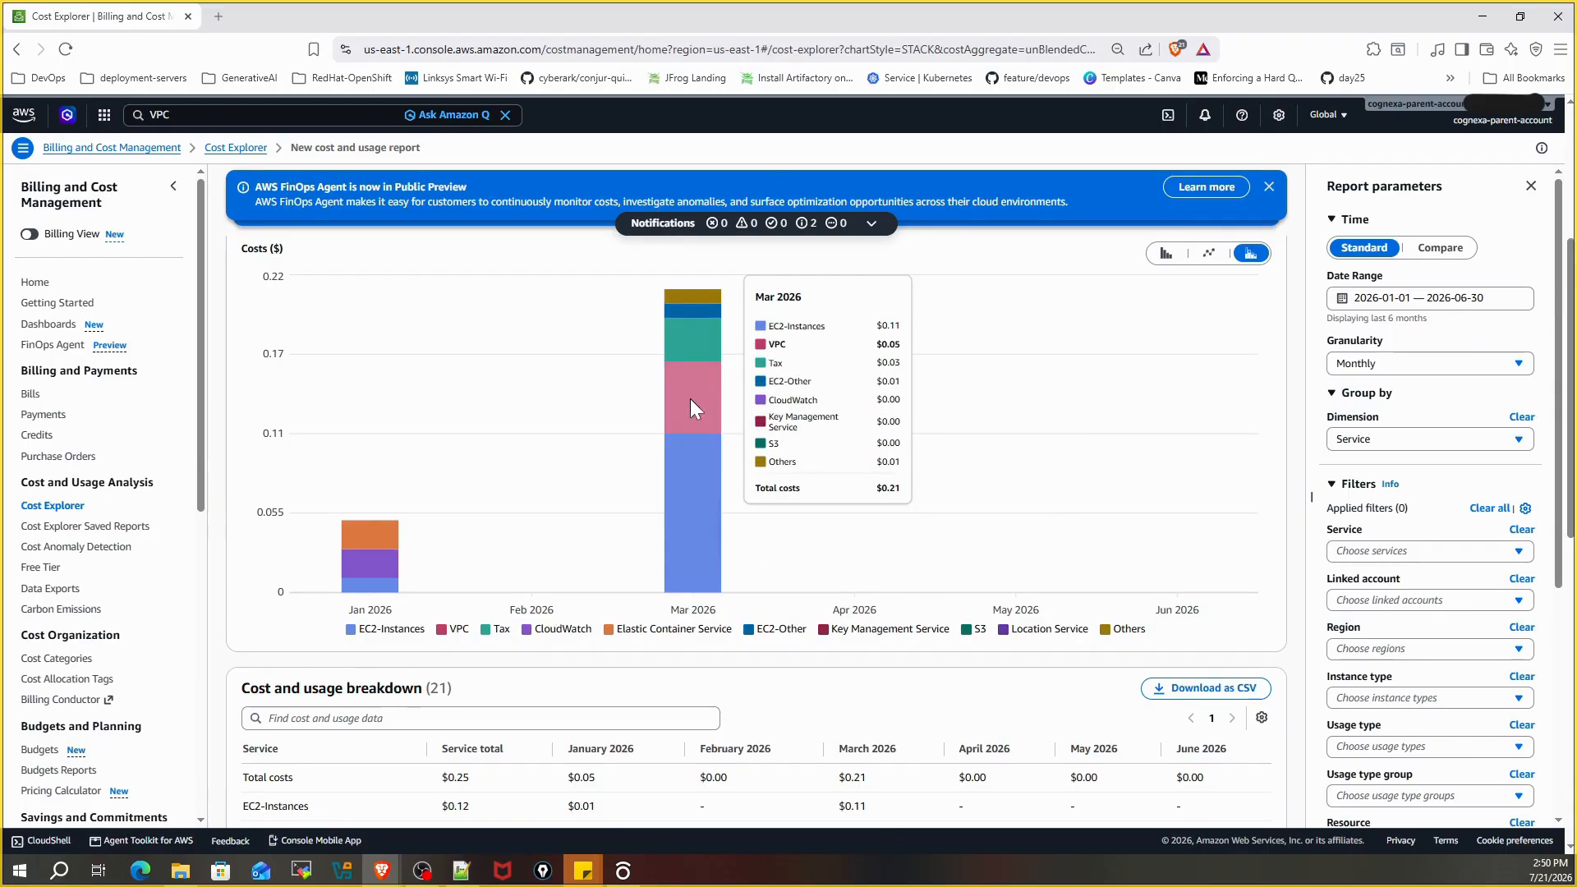
scroll(690, 398, up, 1)
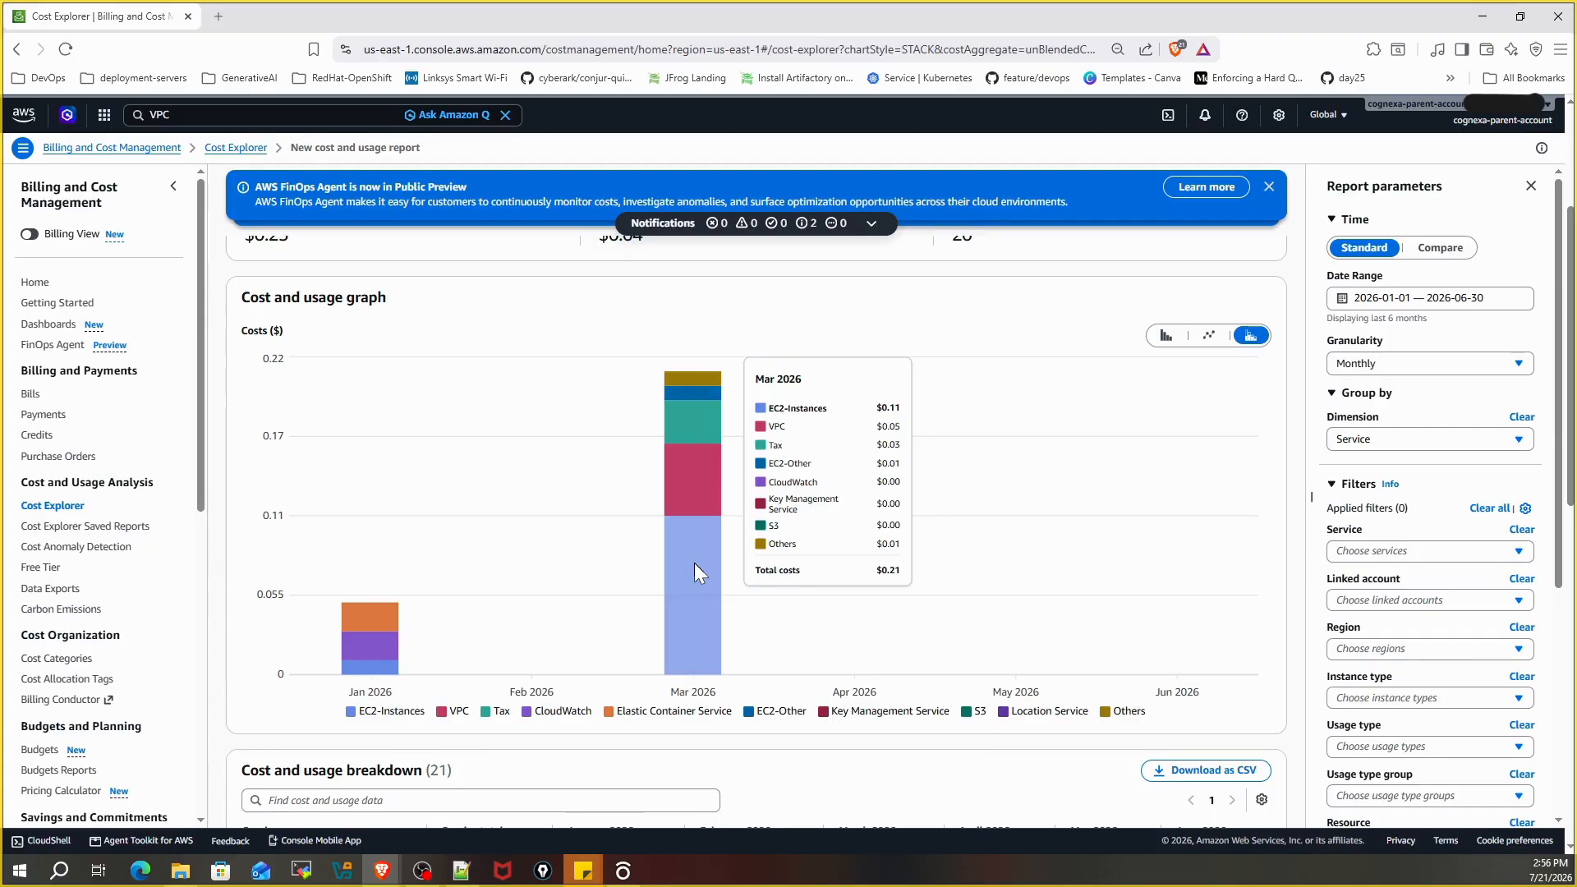
Read the 21-service cost breakdown table and pick out March 2026's $0.21 total
scroll(447, 505, down, 3)
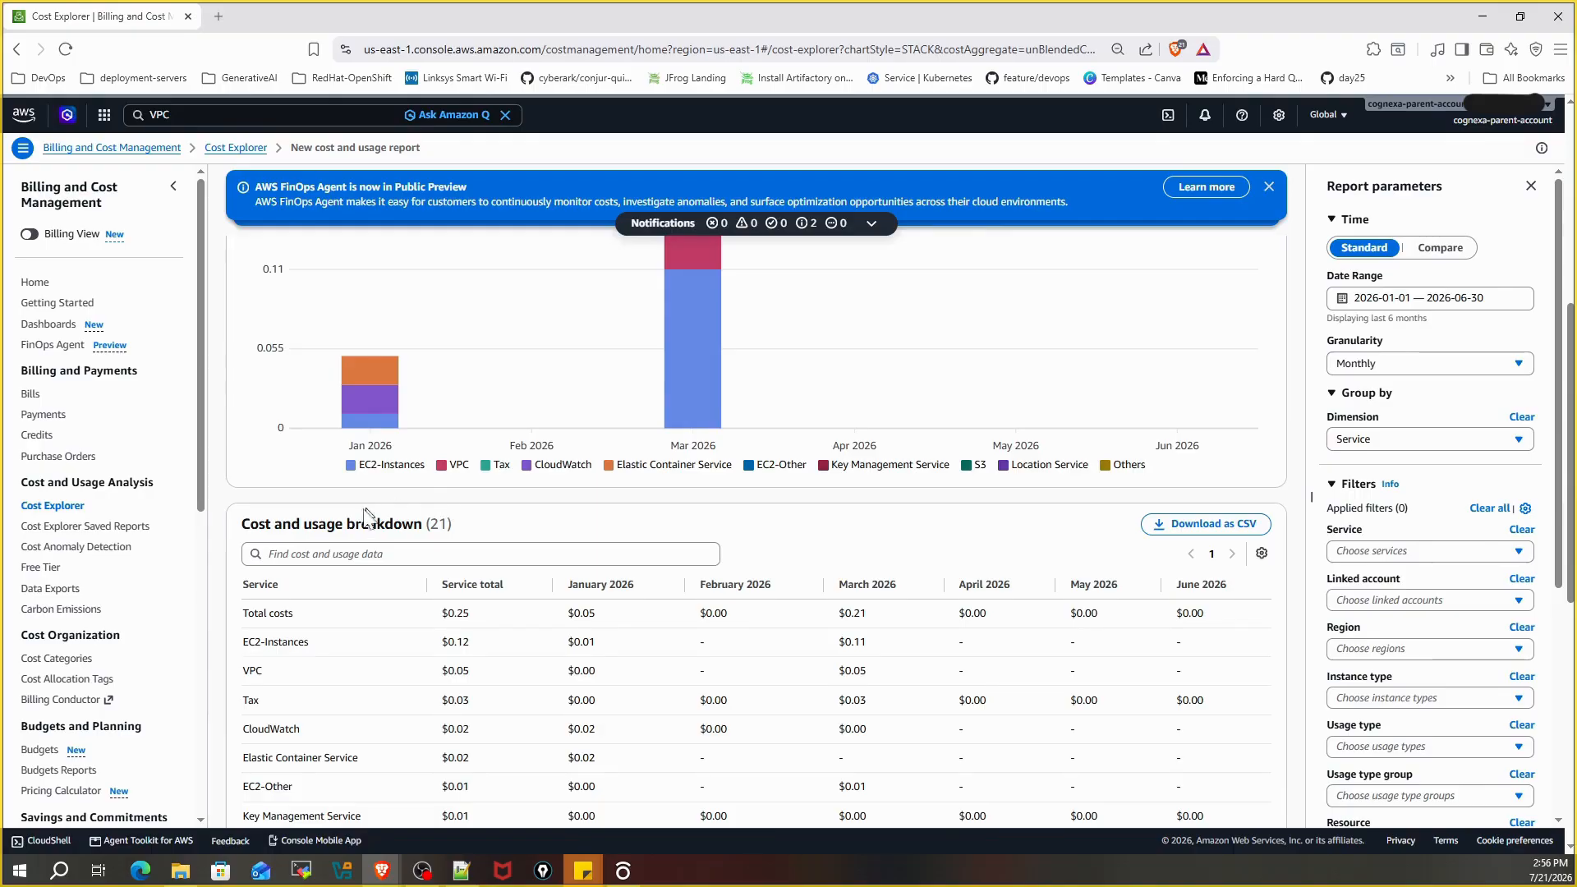
scroll(371, 515, down, 1)
drag(243, 442, 447, 441)
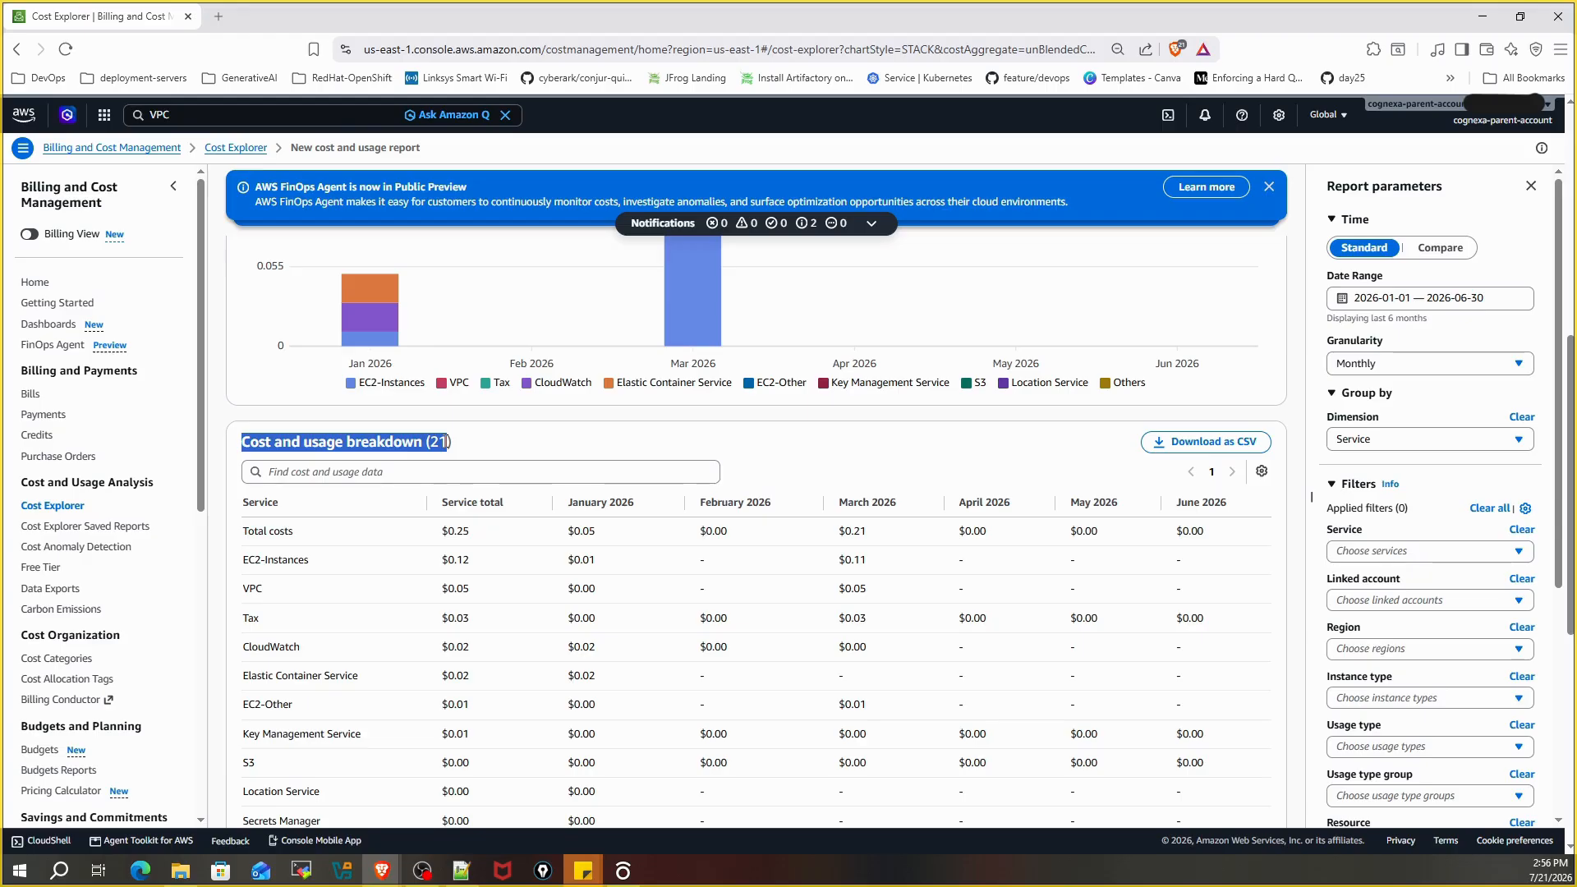
scroll(456, 559, down, 1)
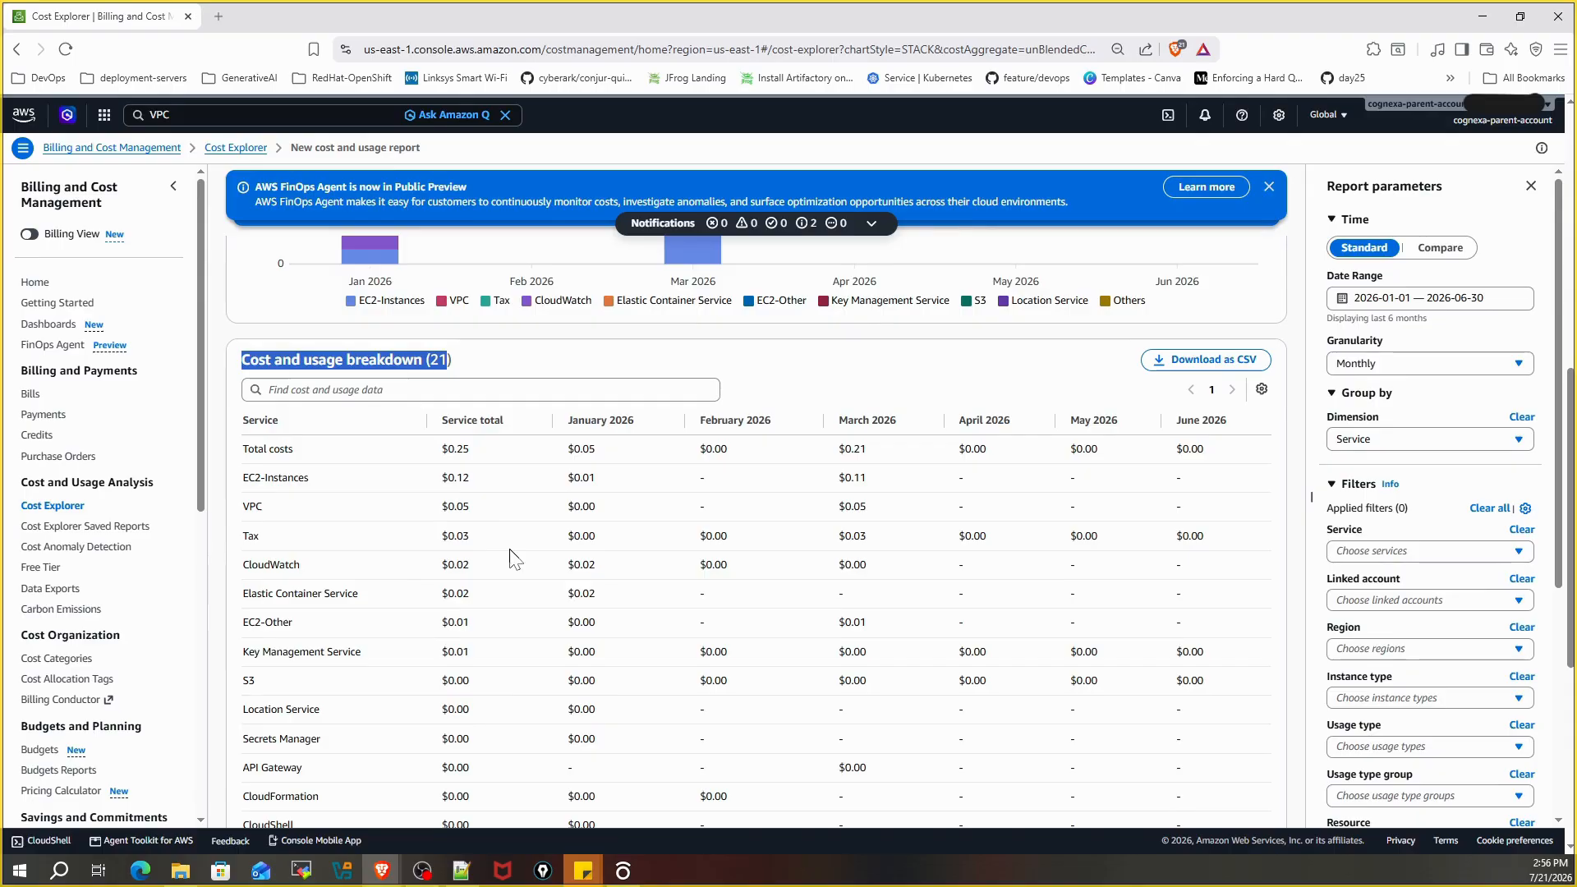
scroll(528, 585, down, 1)
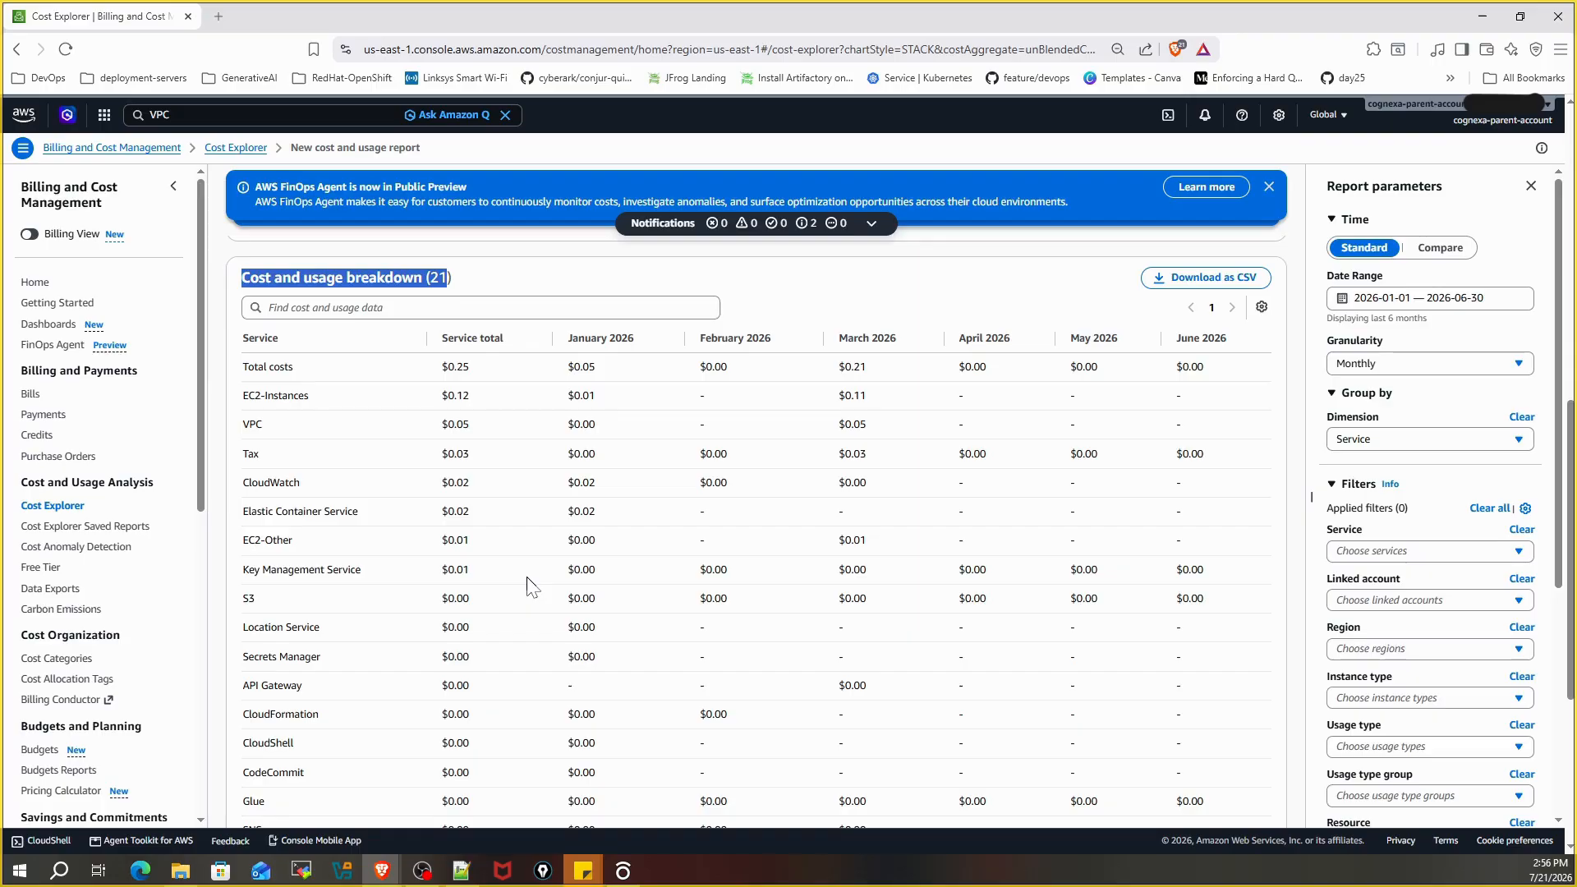
scroll(528, 585, down, 1)
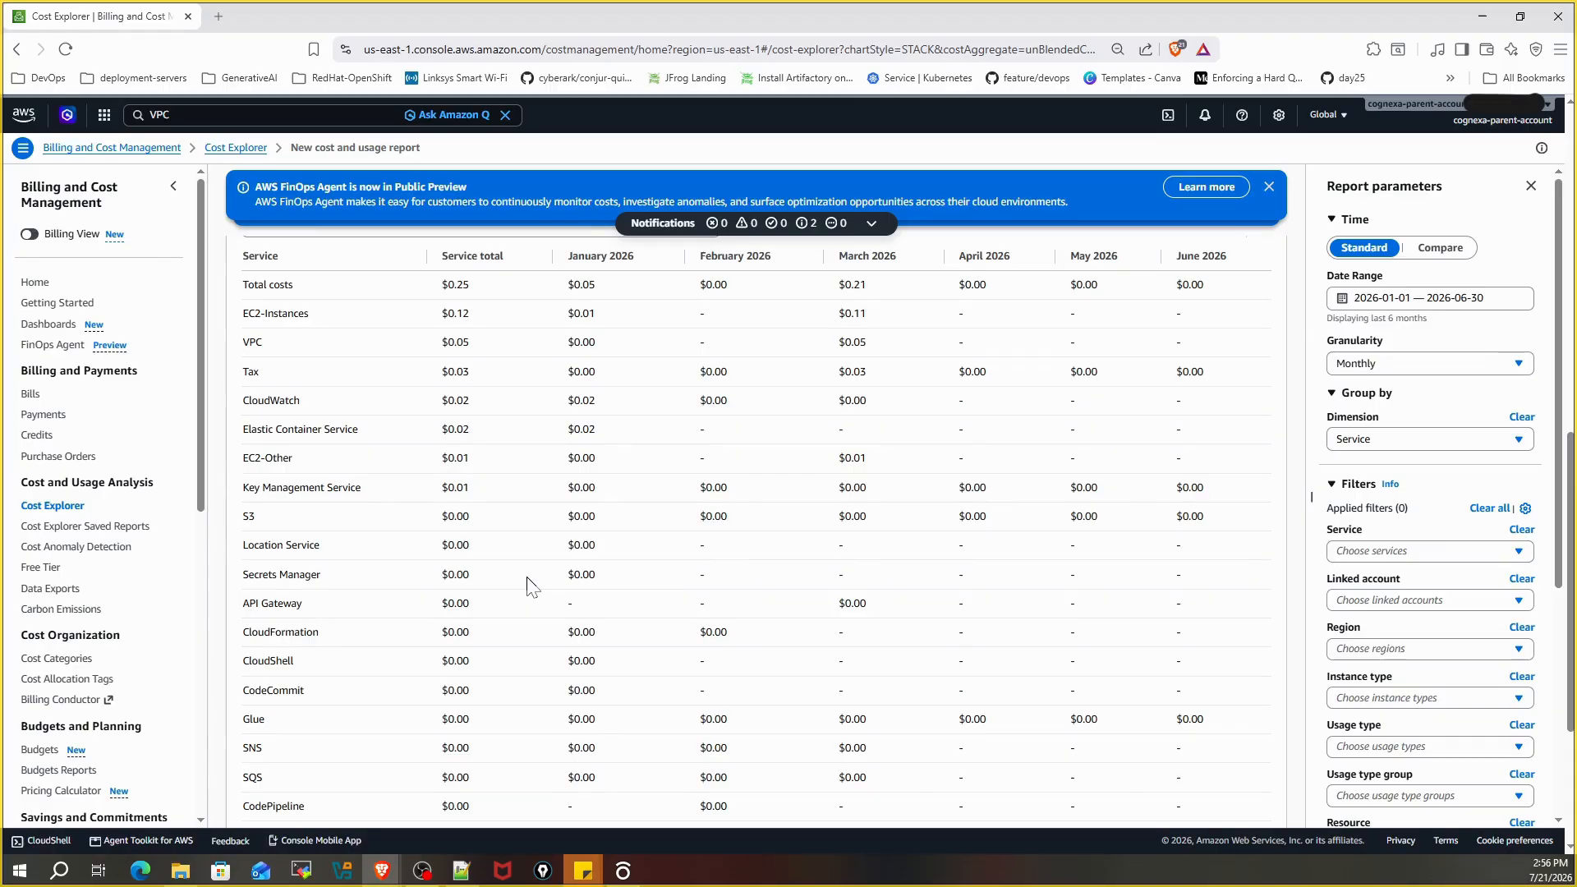
scroll(621, 548, up, 1)
double_click(851, 366)
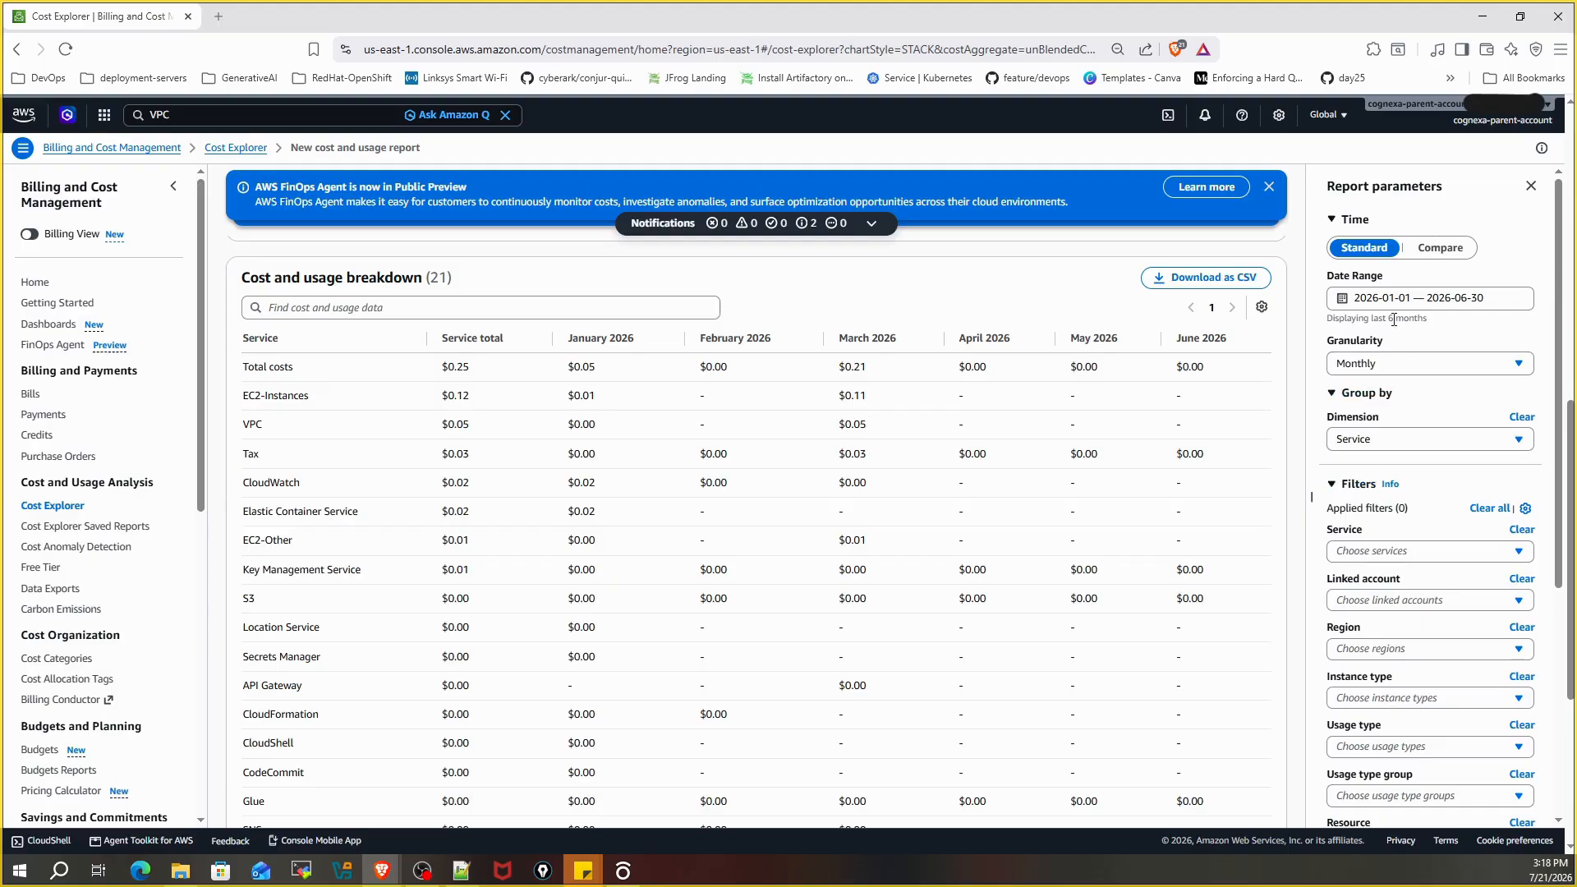
drag(1327, 276, 1384, 281)
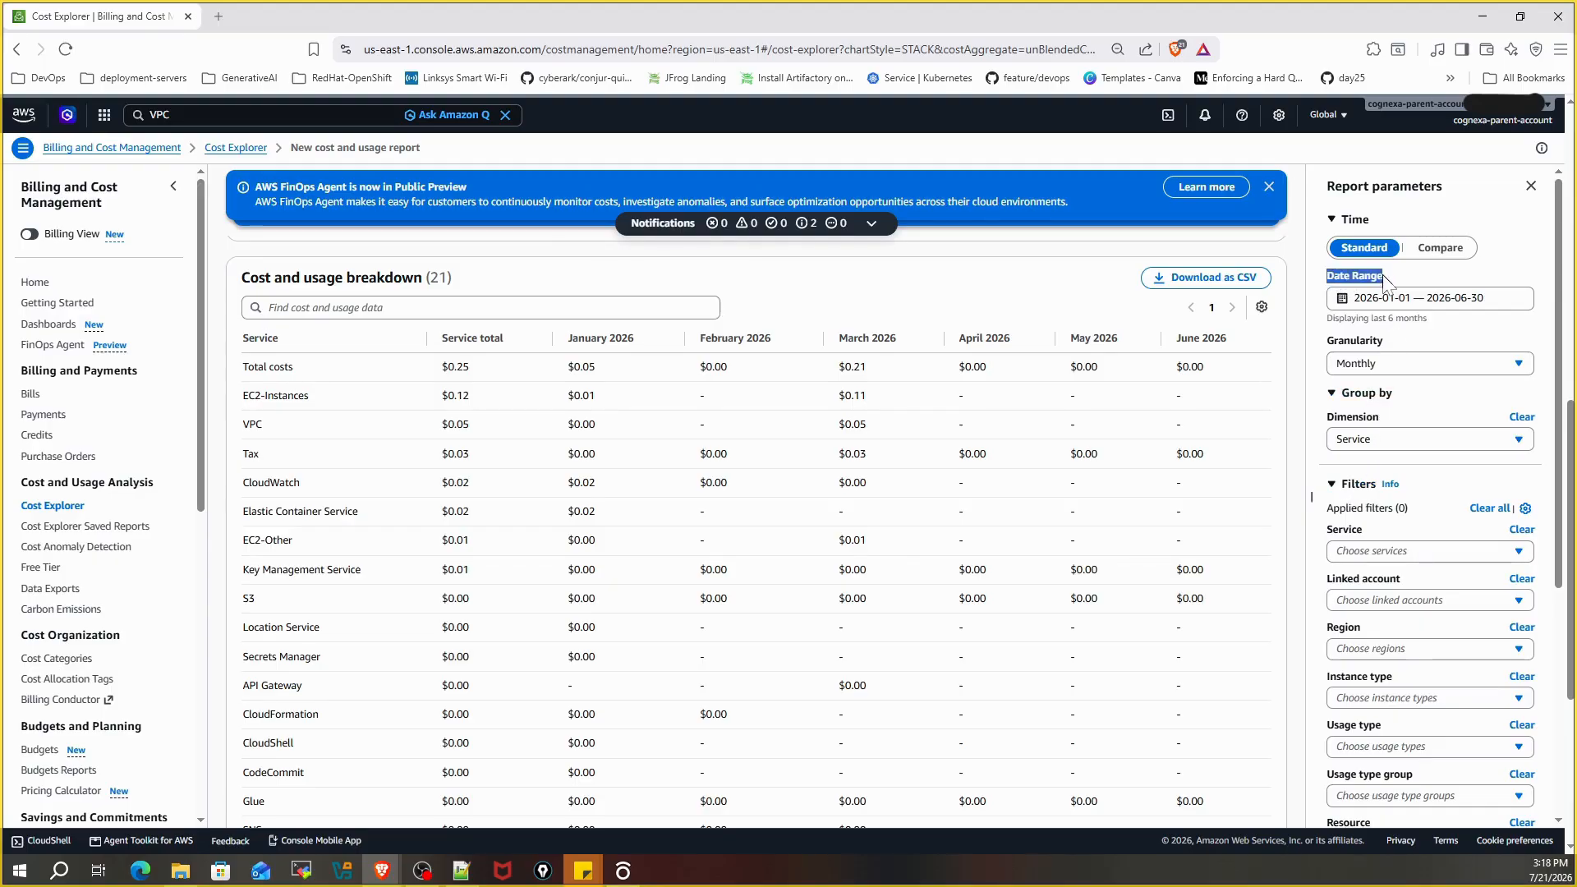
click(1388, 367)
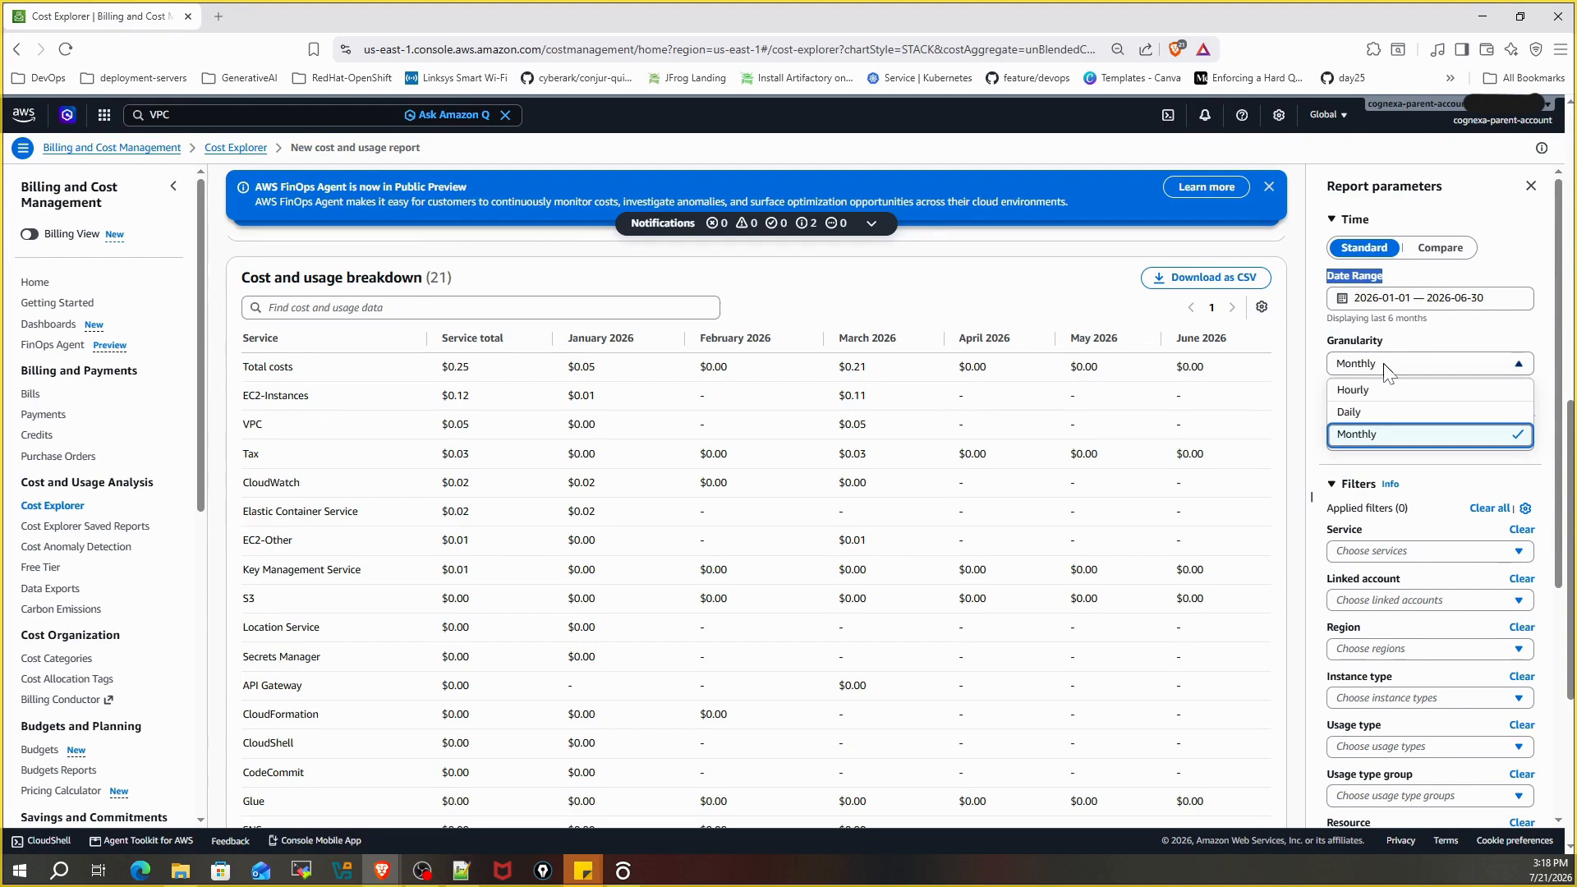
click(1387, 369)
drag(1324, 418, 1380, 421)
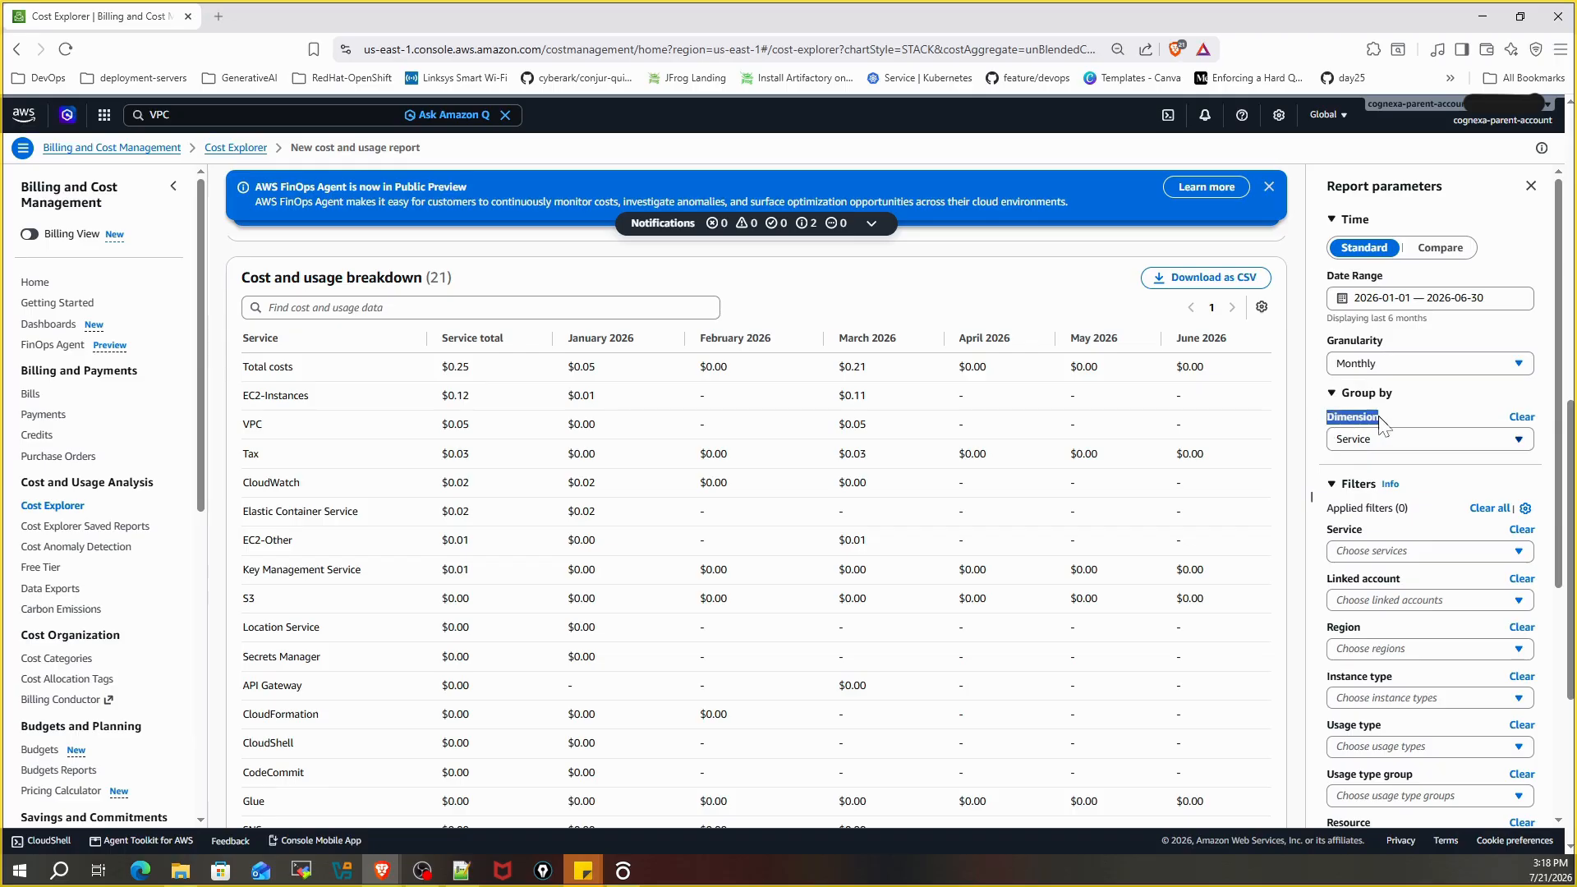
click(1372, 441)
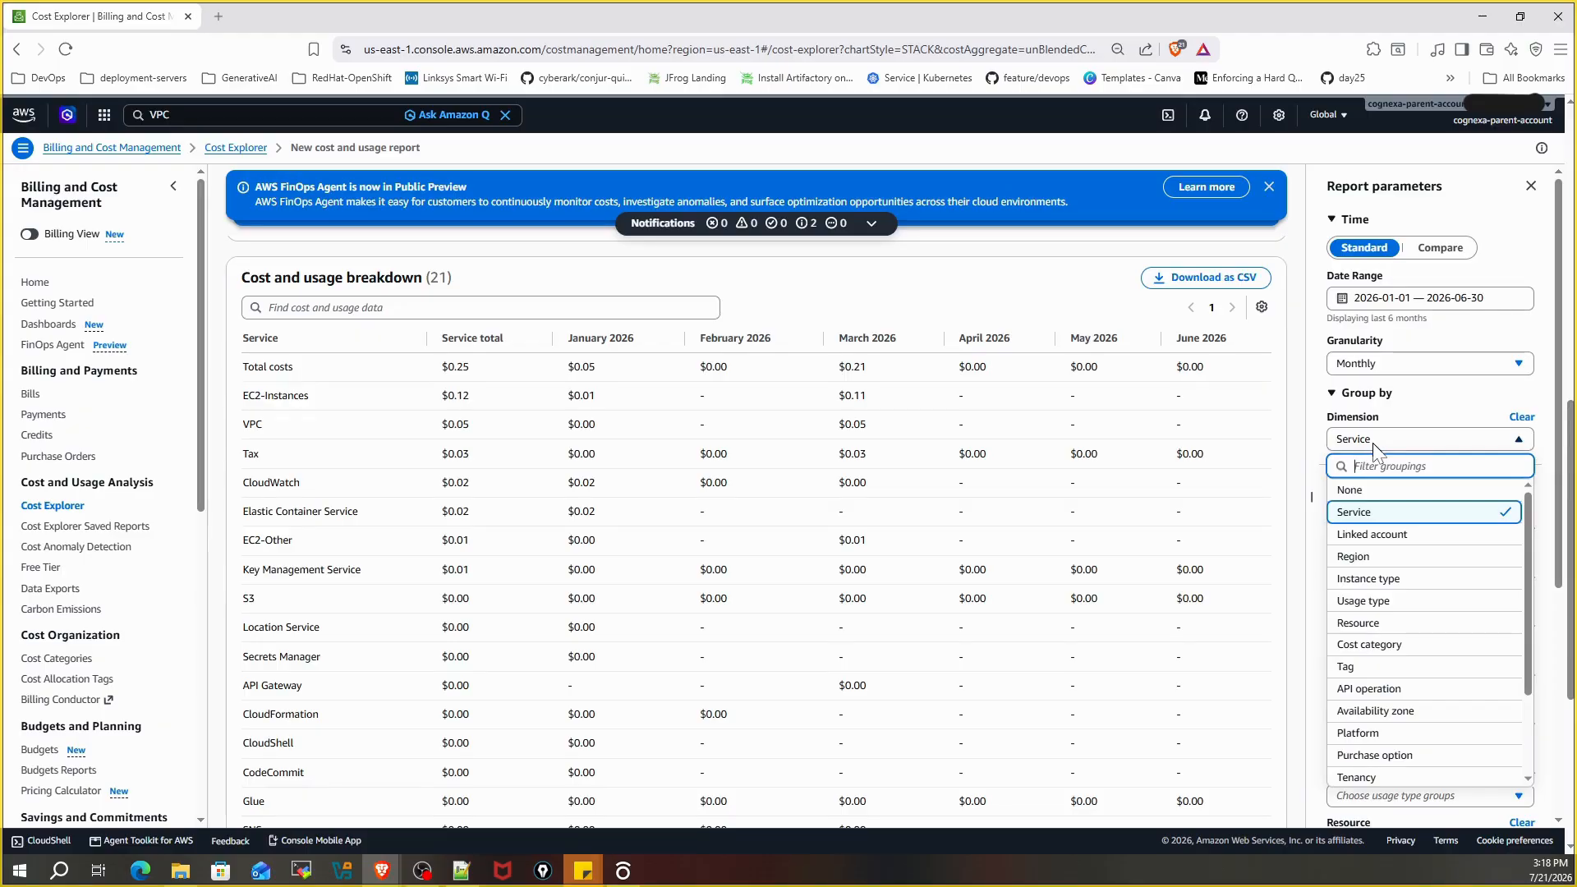
click(1307, 472)
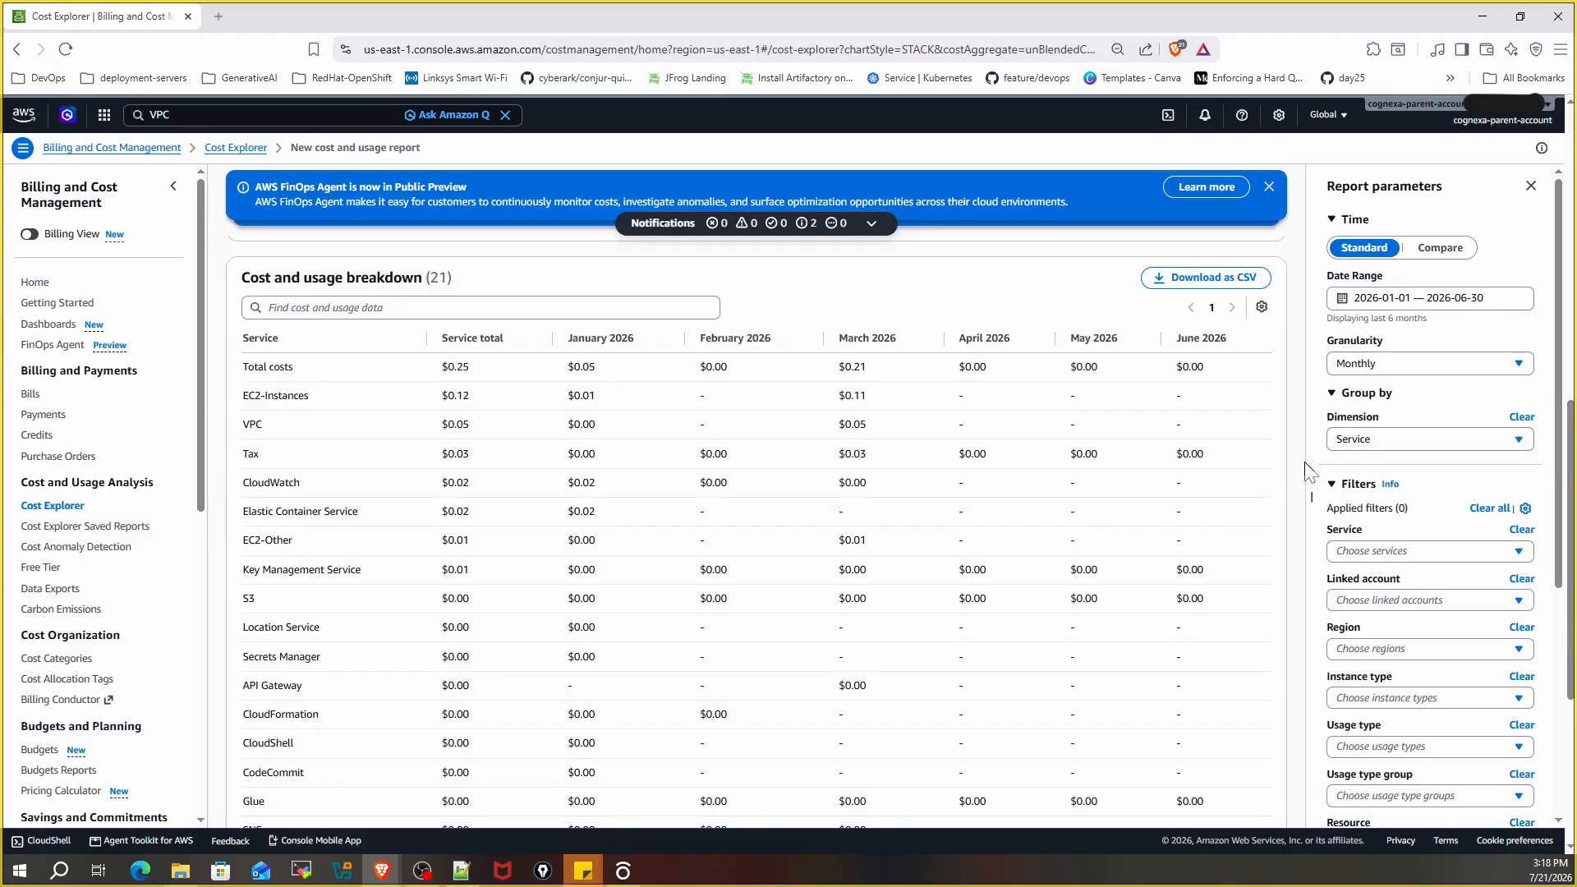